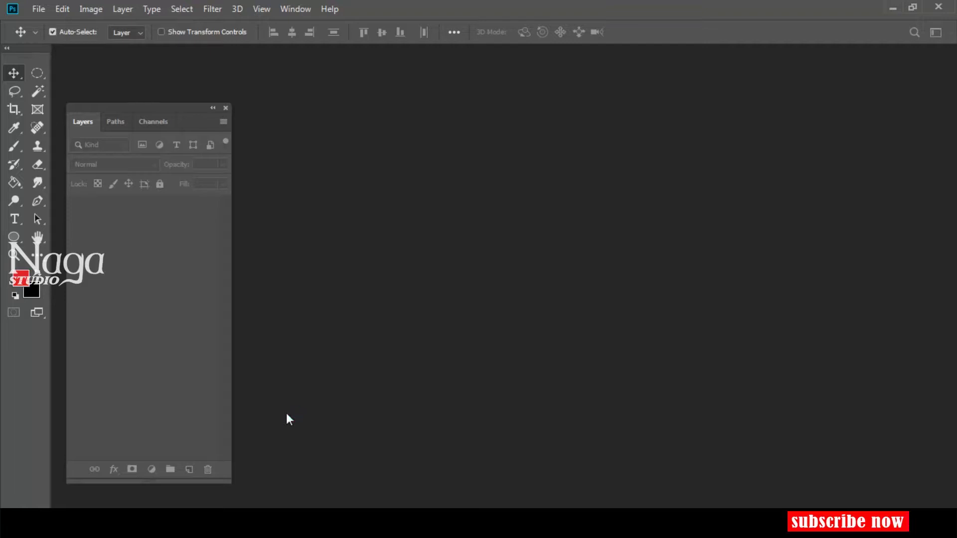
Step: Create a new 6.3 × 9 in, 300 ppi RGB document with white background named sb002
{"action": "key", "text": "ctrl+n"}
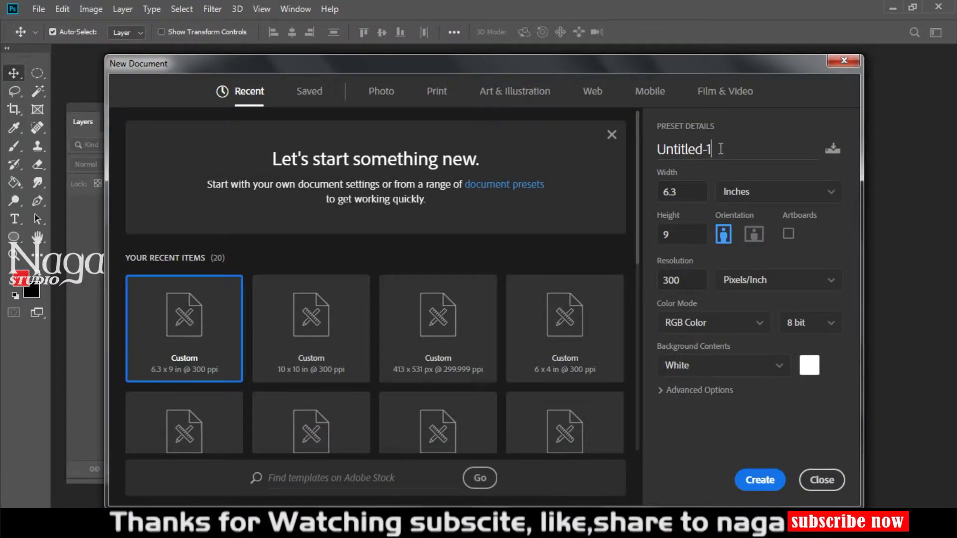
{"action": "left_click_drag", "start_coordinate": [723, 149], "coordinate": [654, 157]}
{"action": "type", "text": "sb"}
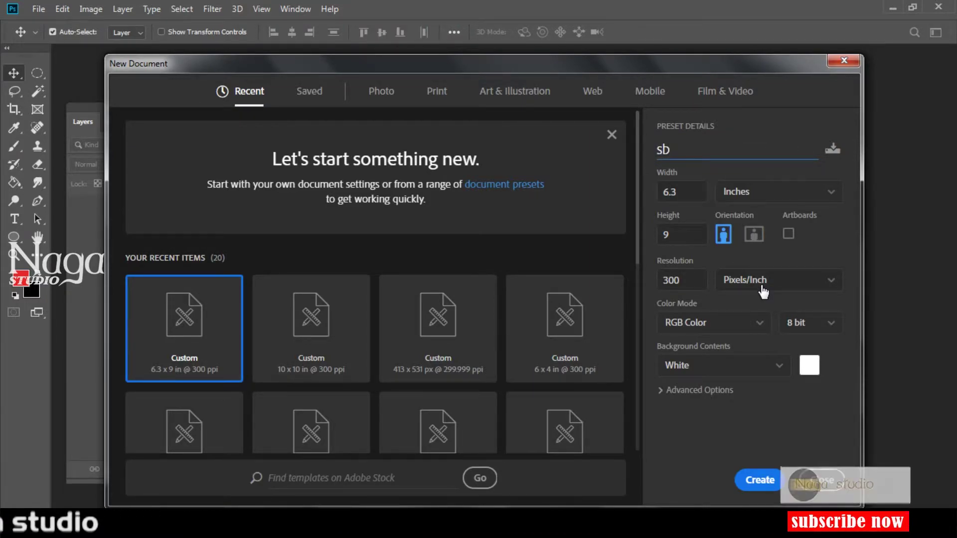
{"action": "type", "text": "002"}
{"action": "key", "text": "Return"}
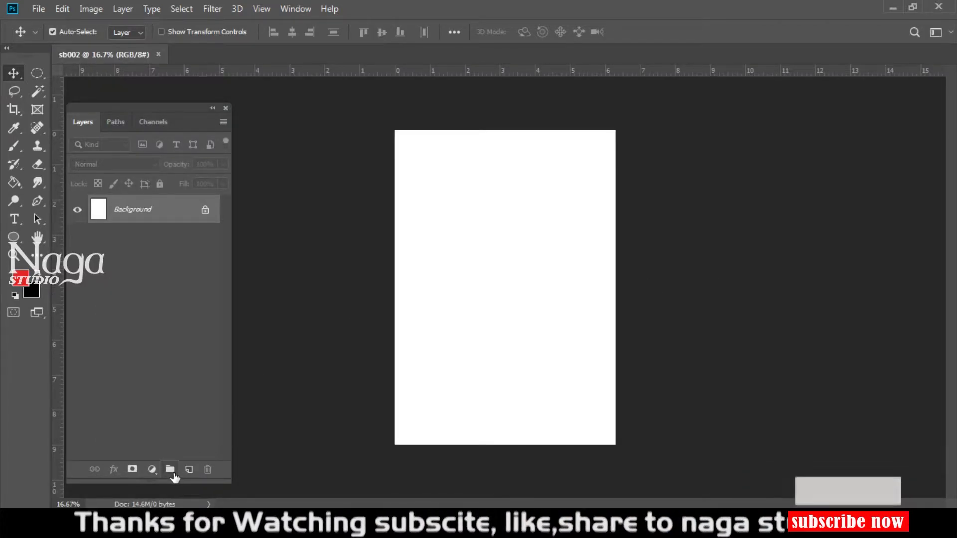
Step: Add a new layer above the Background, then draw and undo a trial Pen-tool red wave
{"action": "left_click", "coordinate": [189, 469]}
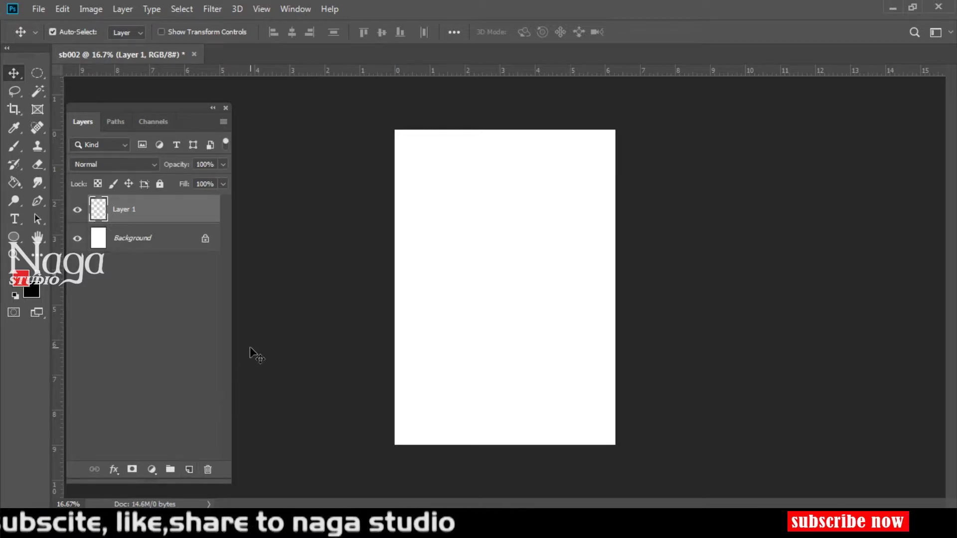
{"action": "key", "text": "p"}
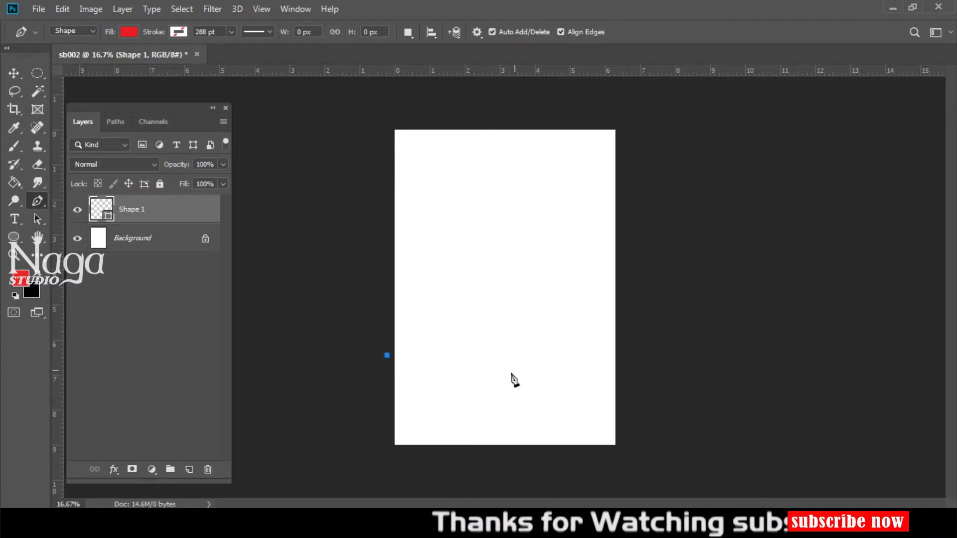
{"action": "left_click_drag", "start_coordinate": [522, 361], "coordinate": [618, 333]}
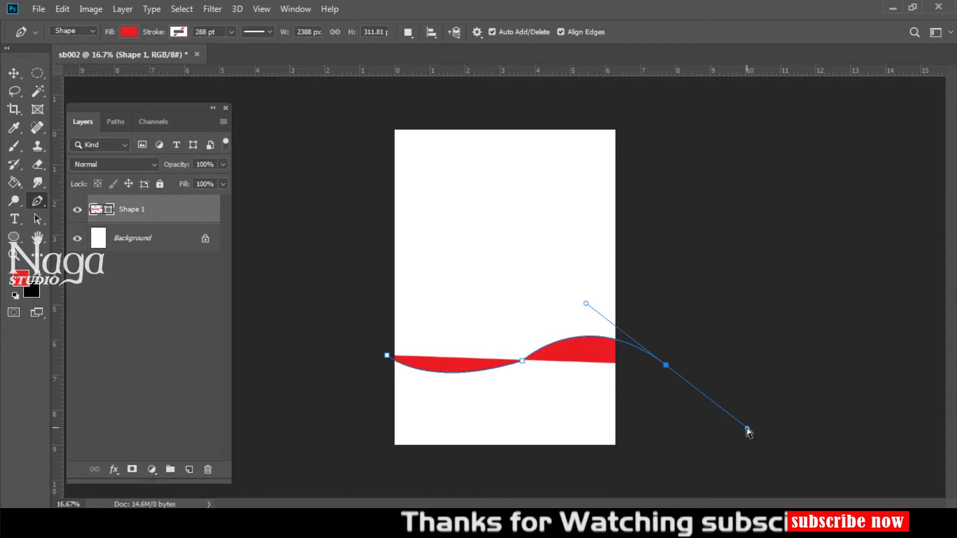
{"action": "key", "text": "ctrl+z"}
{"action": "key", "text": "ctrl+z"}
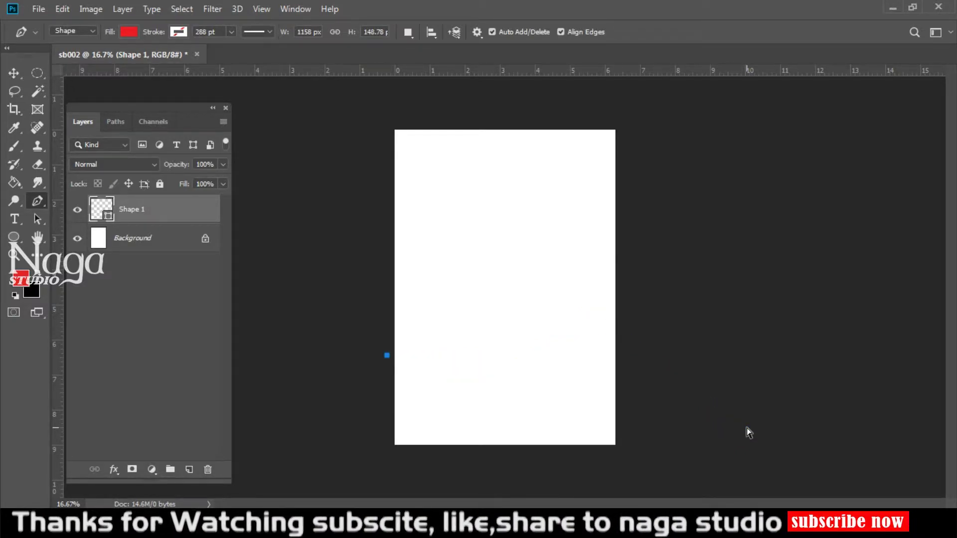
{"action": "key", "text": "ctrl+z"}
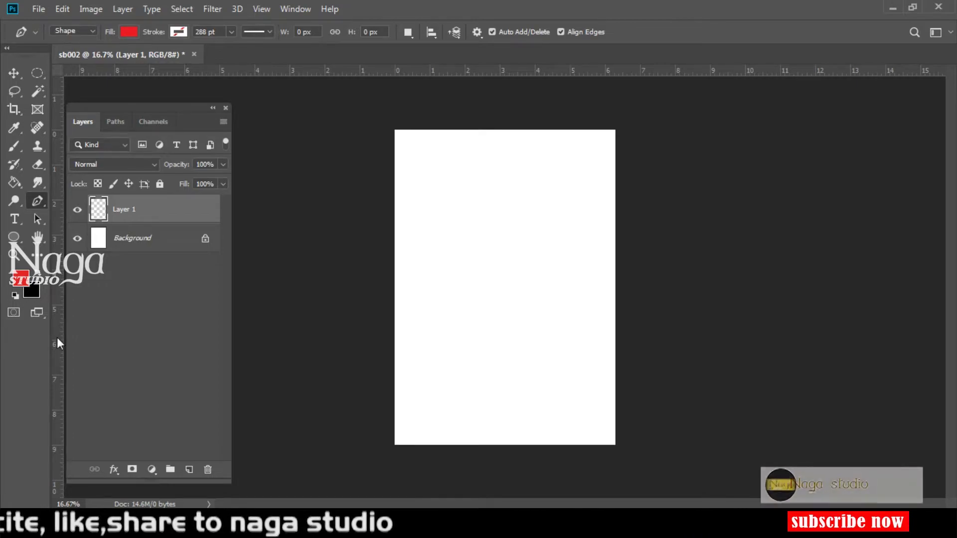
Step: Place one vertical guide near the page centre and four horizontal guides, two top, two lower
{"action": "left_click_drag", "start_coordinate": [56, 337], "coordinate": [494, 337]}
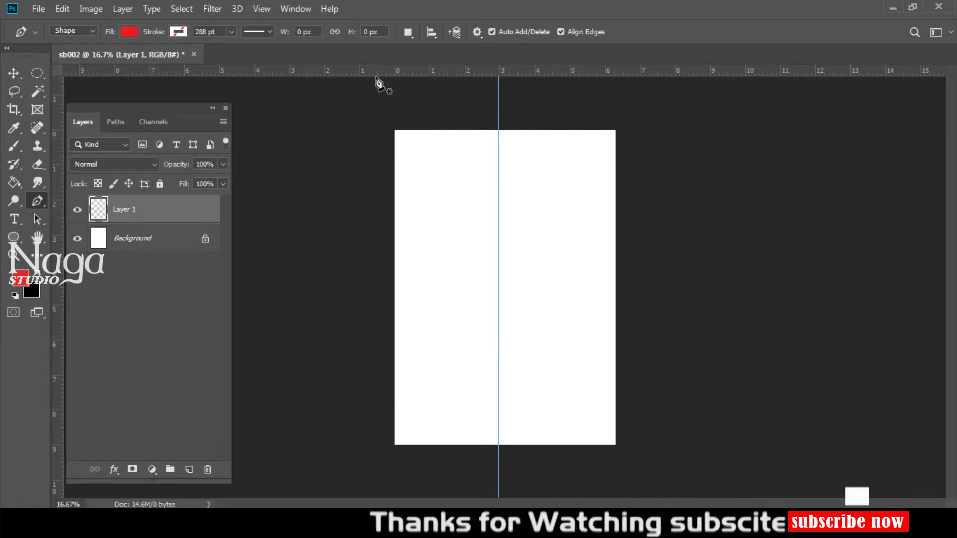
{"action": "left_click_drag", "start_coordinate": [375, 74], "coordinate": [375, 167]}
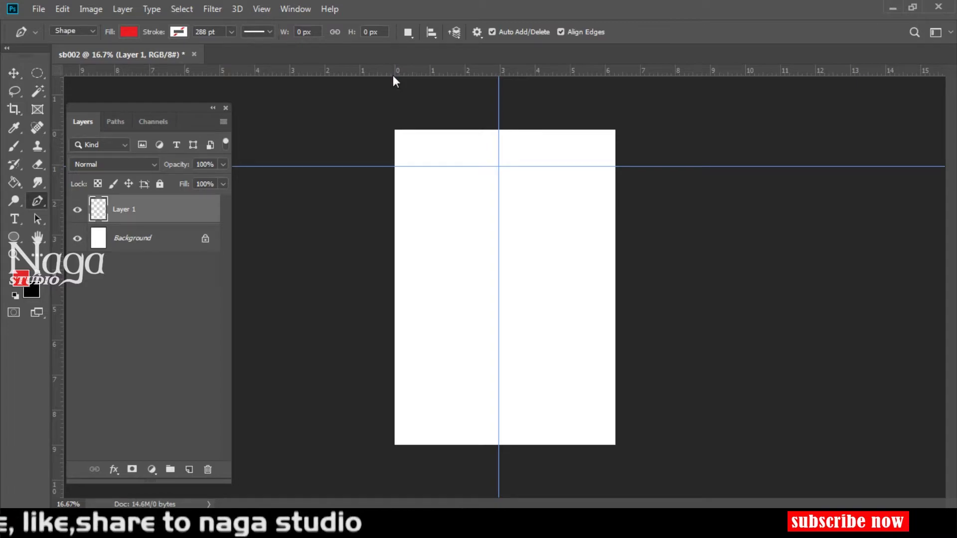
{"action": "mouse_move", "coordinate": [392, 74]}
{"action": "left_mouse_down"}
{"action": "mouse_move", "coordinate": [386, 211]}
{"action": "mouse_move", "coordinate": [386, 203]}
{"action": "left_mouse_up"}
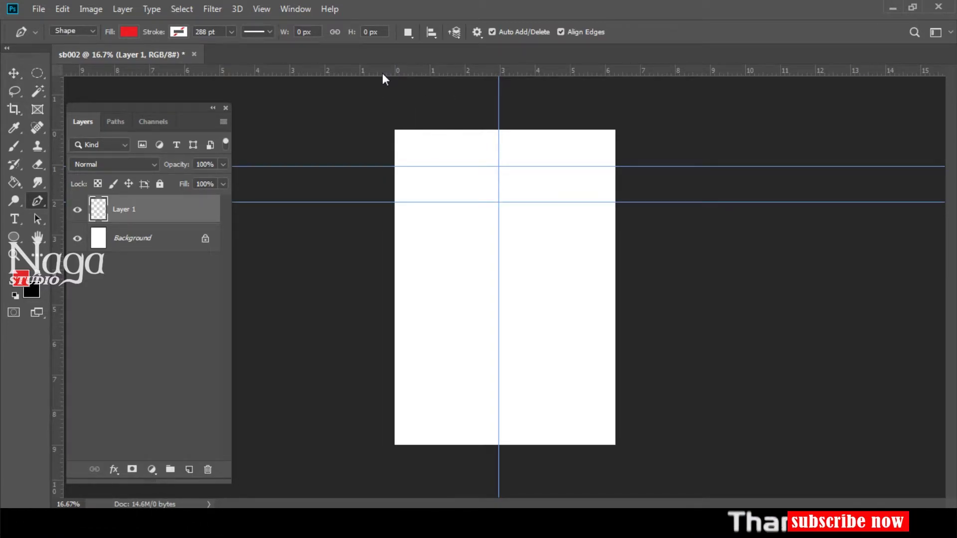
{"action": "mouse_move", "coordinate": [383, 75]}
{"action": "left_mouse_down"}
{"action": "mouse_move", "coordinate": [387, 421]}
{"action": "mouse_move", "coordinate": [390, 390]}
{"action": "left_mouse_up"}
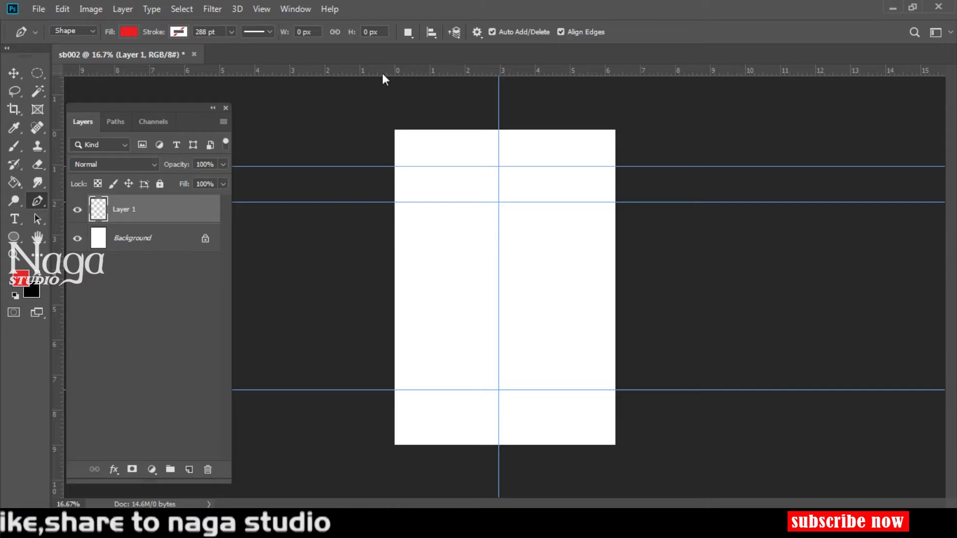
{"action": "left_click_drag", "start_coordinate": [382, 74], "coordinate": [389, 329]}
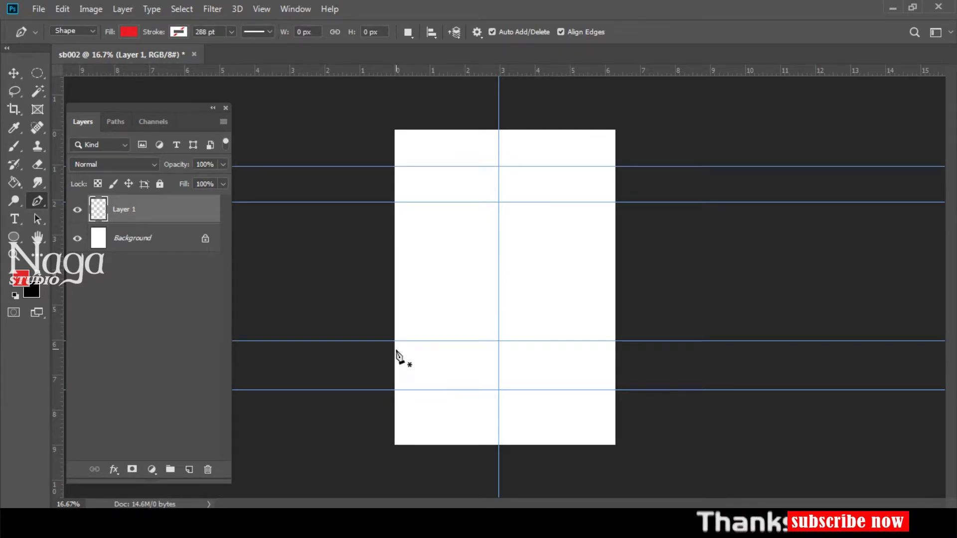
Step: Draw red Shape 1 with a wavy top edge along the lower guide, closed below the page, and add a layer
{"action": "left_click_drag", "start_coordinate": [499, 342], "coordinate": [562, 324]}
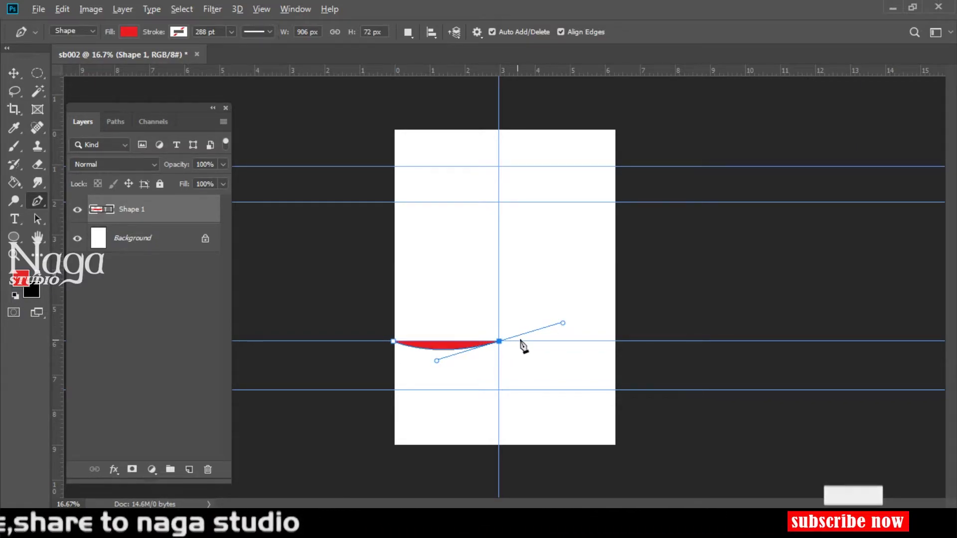
{"action": "left_click", "coordinate": [499, 342], "text": "alt"}
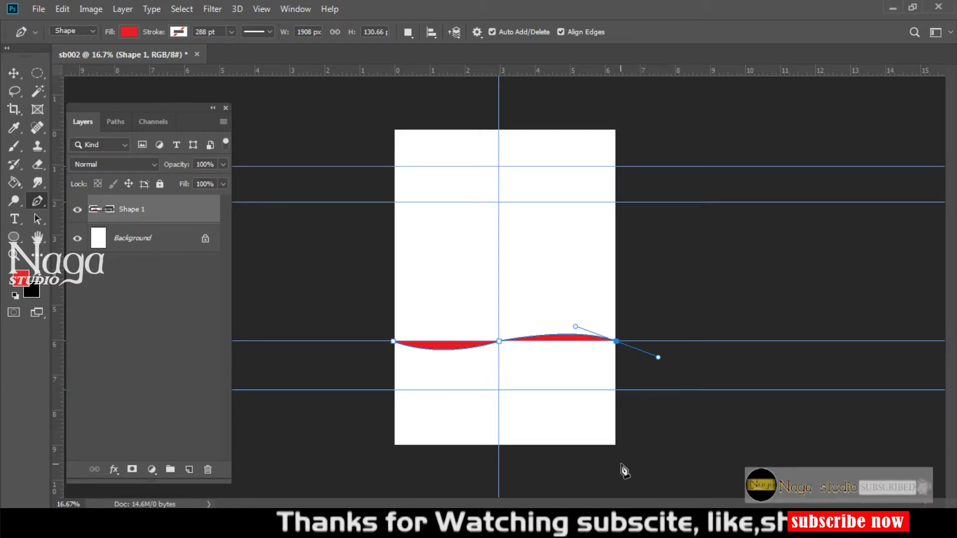
{"action": "left_click", "coordinate": [616, 342], "text": "alt"}
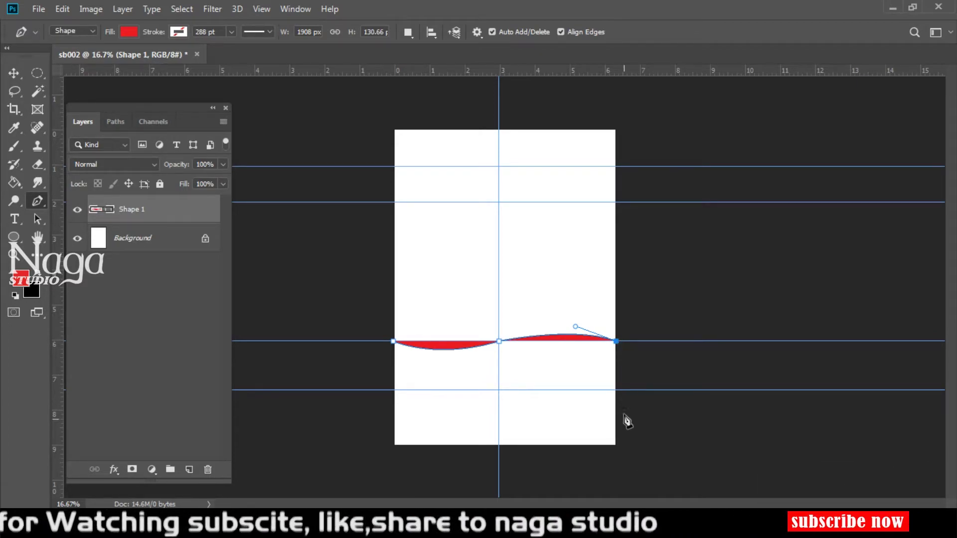
{"action": "left_click", "coordinate": [625, 453]}
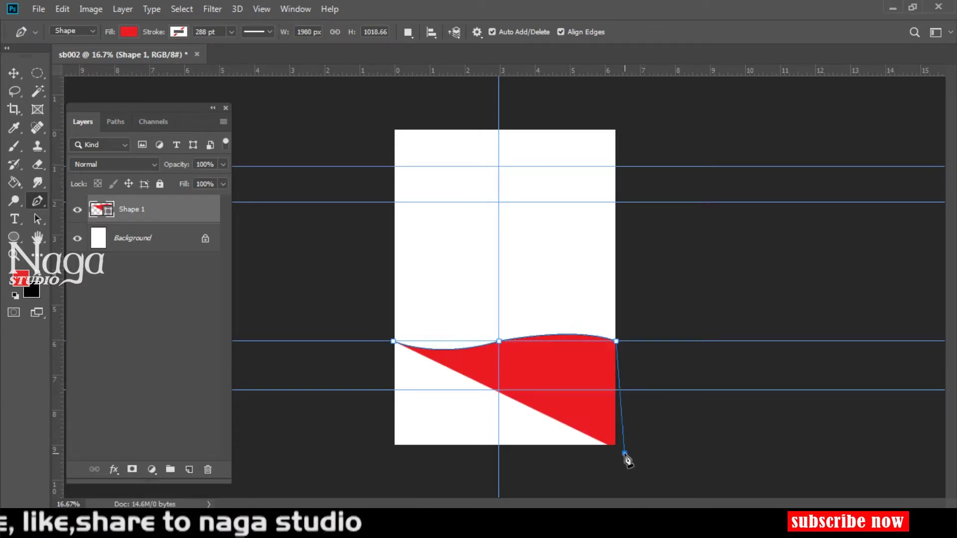
{"action": "left_click", "coordinate": [381, 453]}
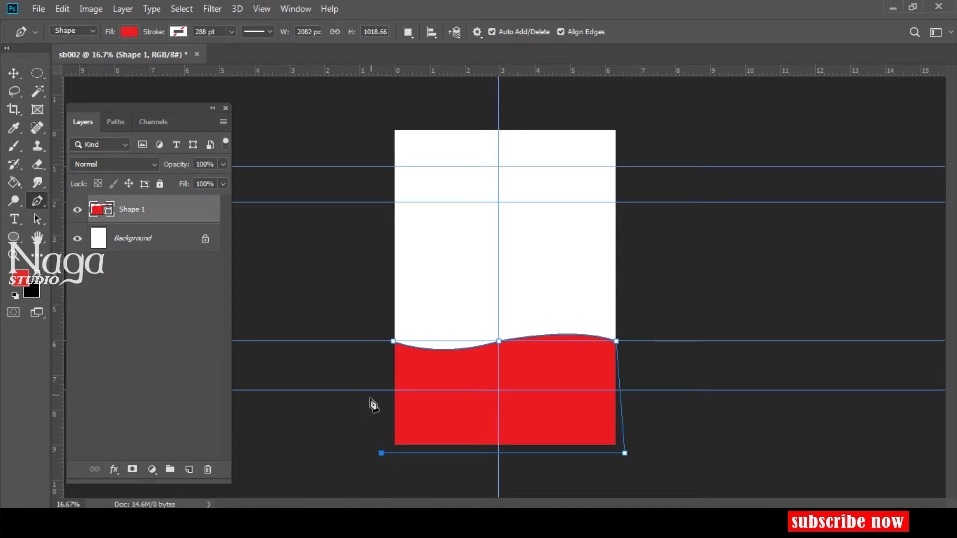
{"action": "left_click", "coordinate": [393, 343]}
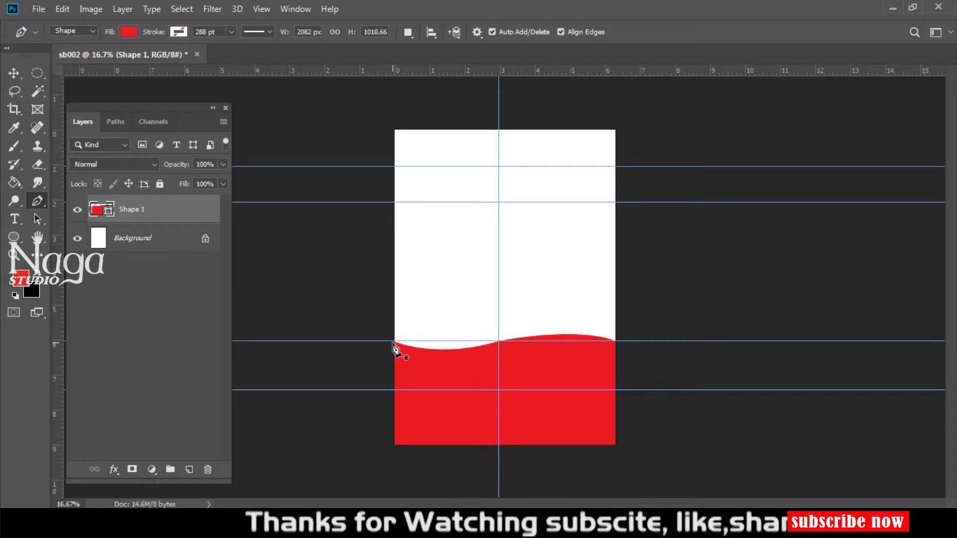
{"action": "left_click", "coordinate": [189, 469]}
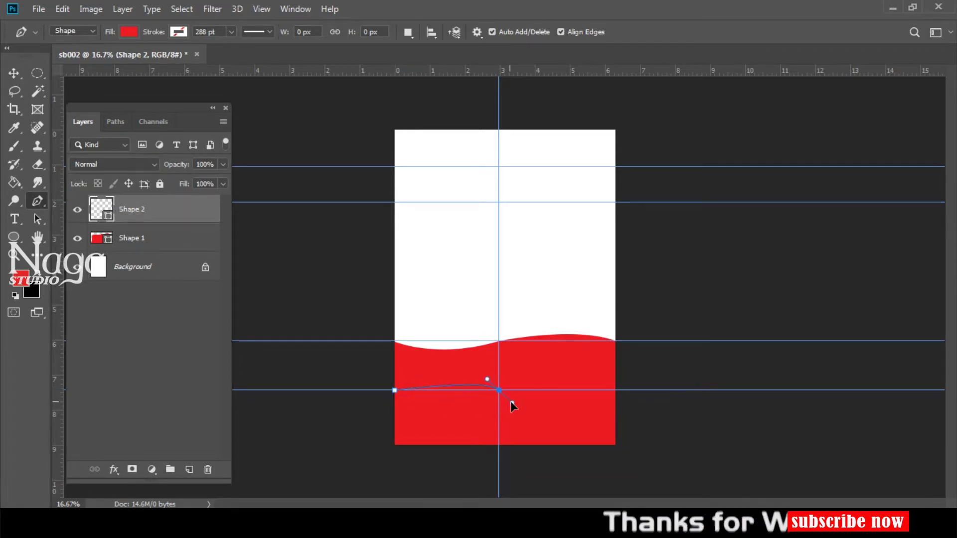
Step: Draw red Shape 2 with a wavy top along the lowest guide, closed below the page bottom
{"action": "left_click_drag", "start_coordinate": [536, 412], "coordinate": [543, 413]}
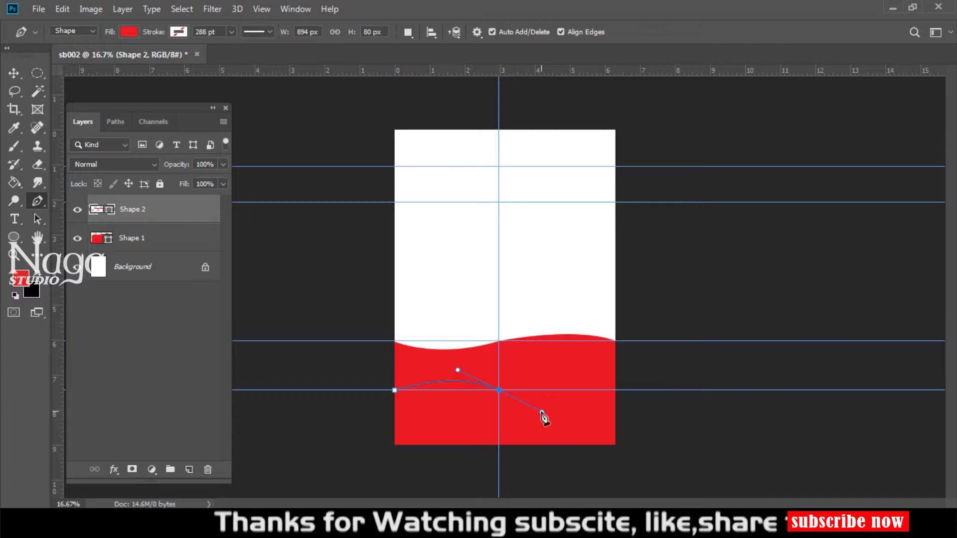
{"action": "left_click", "coordinate": [500, 391], "text": "alt"}
{"action": "left_click_drag", "start_coordinate": [616, 390], "coordinate": [634, 391]}
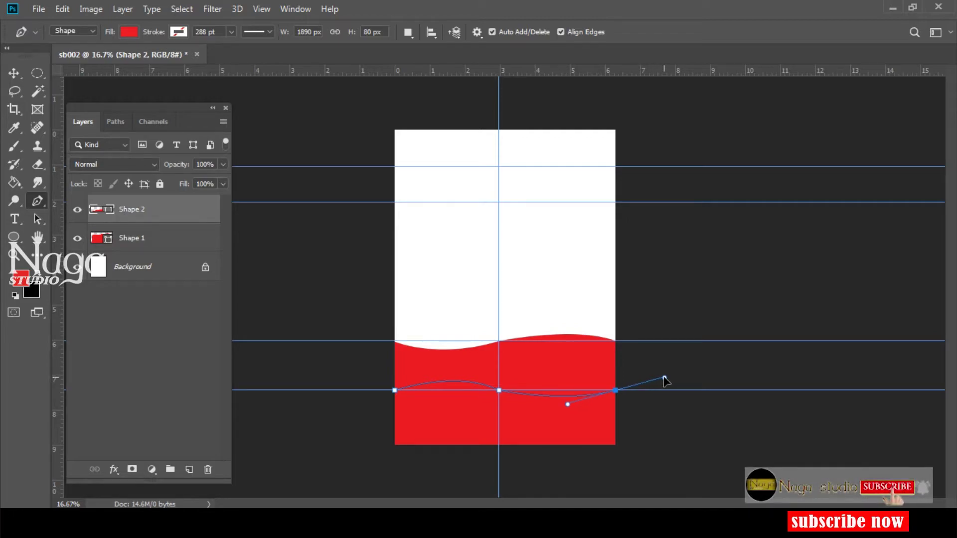
{"action": "left_click", "coordinate": [625, 454]}
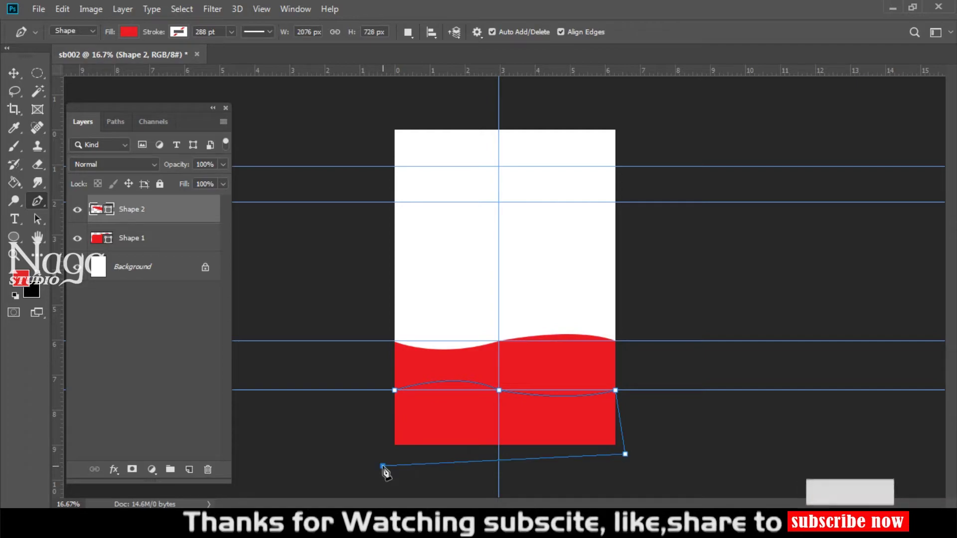
{"action": "left_click", "coordinate": [394, 391]}
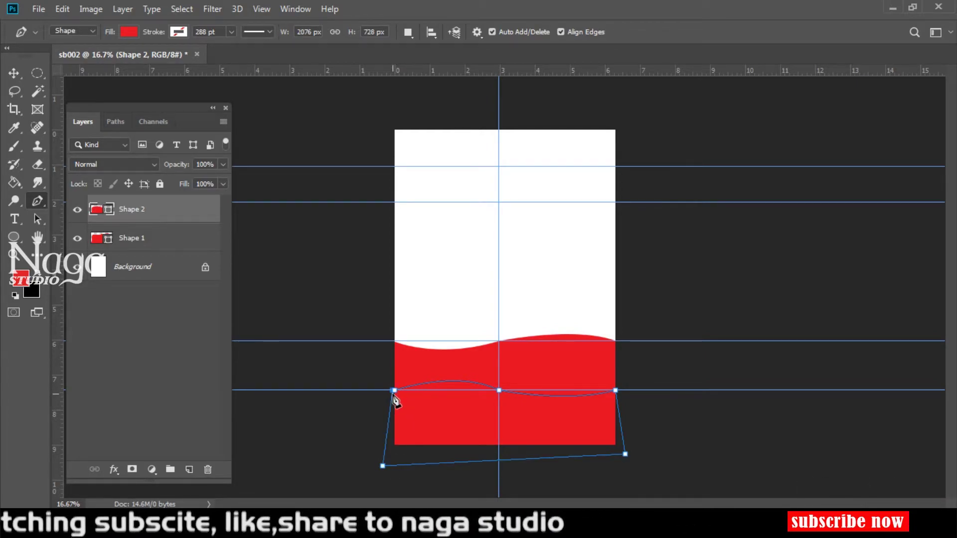
{"action": "key", "text": "Return"}
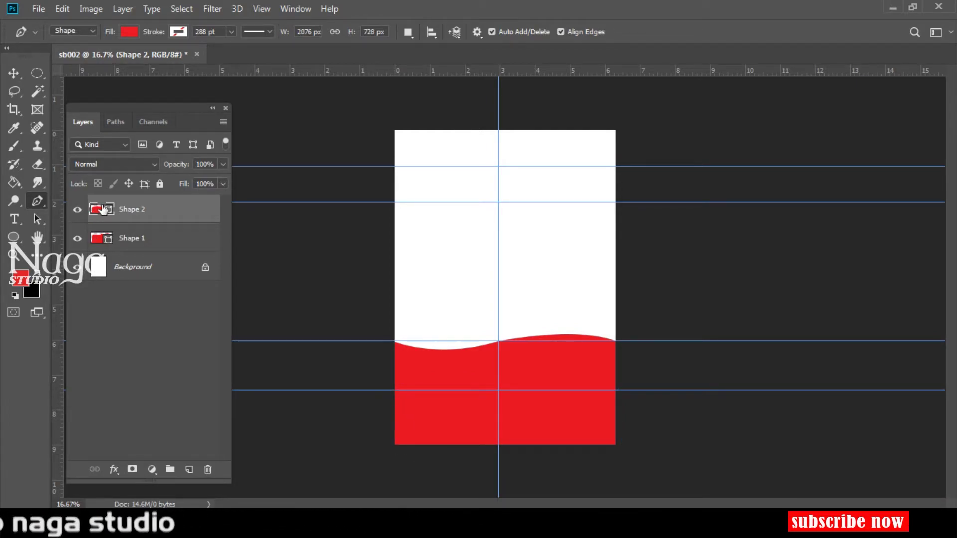
Step: Change Shape 2's fill to the lighter pink-red #e15b60
{"action": "double_click", "coordinate": [96, 210]}
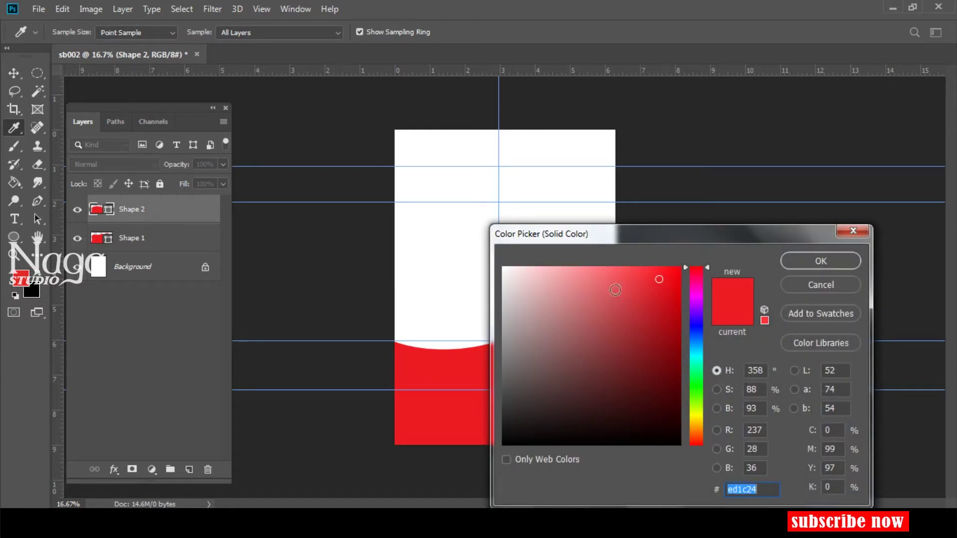
{"action": "left_click_drag", "start_coordinate": [616, 290], "coordinate": [609, 288]}
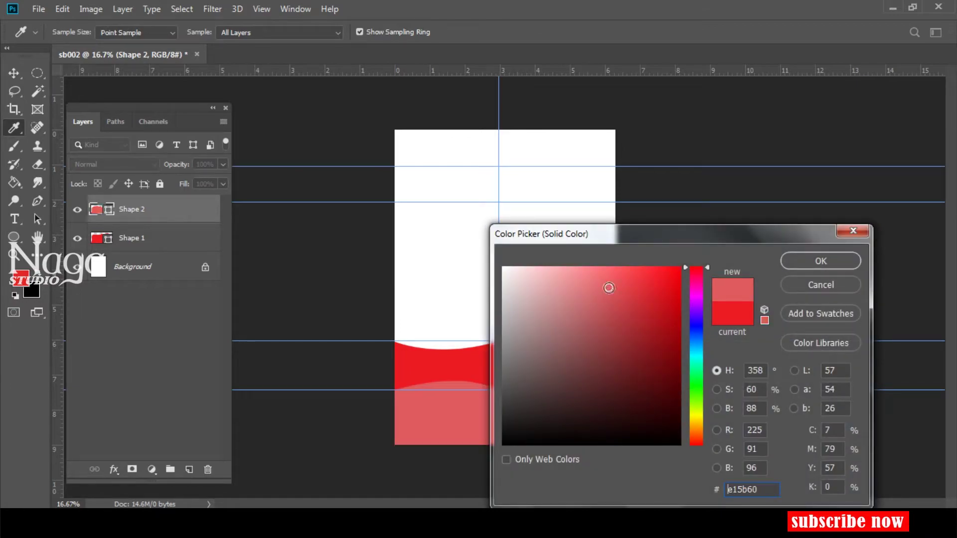
{"action": "left_click", "coordinate": [822, 261]}
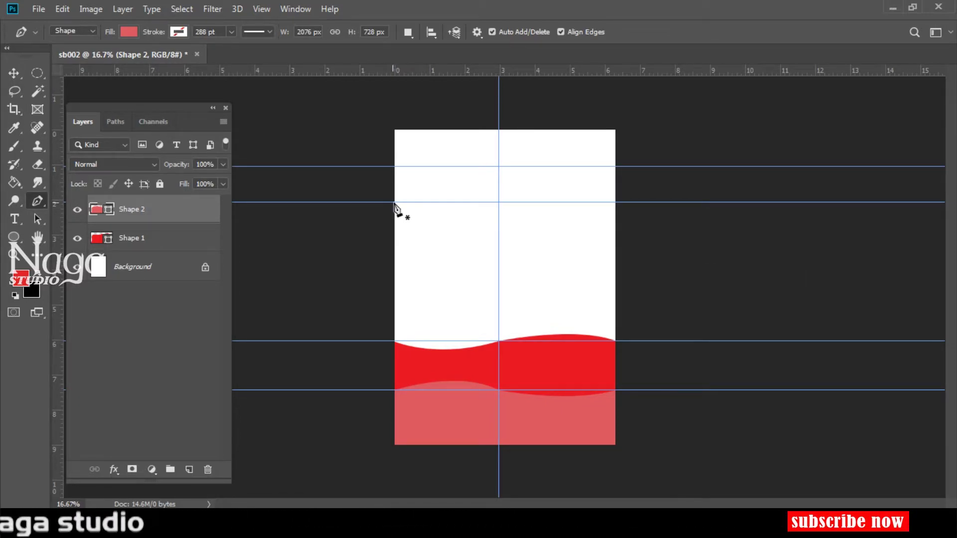
Step: On a new layer, draw red Shape 3 across the page top with a wavy lower edge along the guide
{"action": "left_click", "coordinate": [189, 471]}
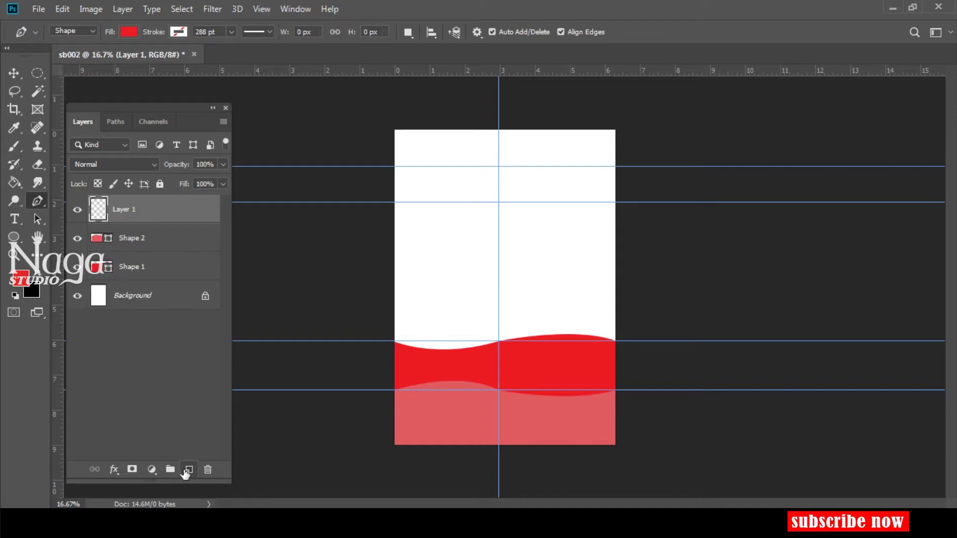
{"action": "left_click", "coordinate": [394, 202]}
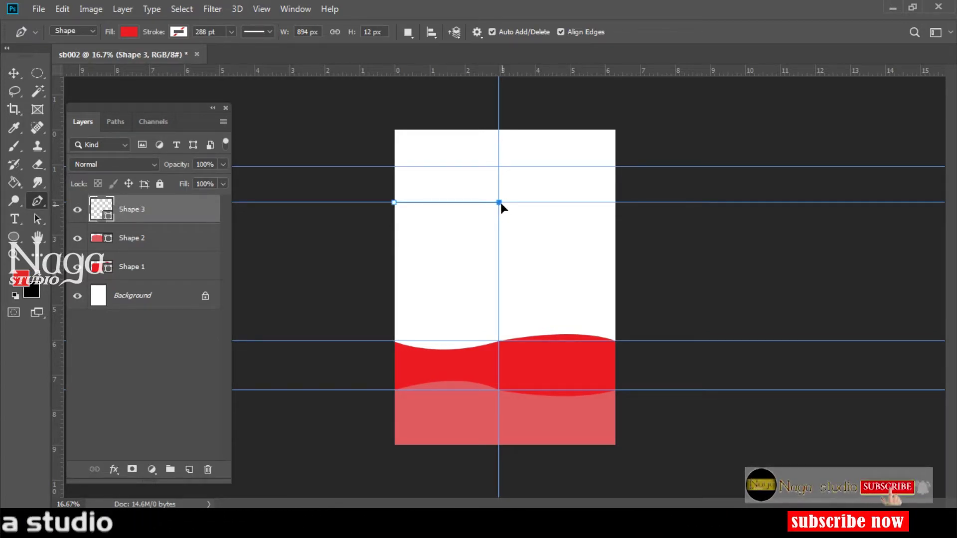
{"action": "left_click_drag", "start_coordinate": [530, 213], "coordinate": [550, 219]}
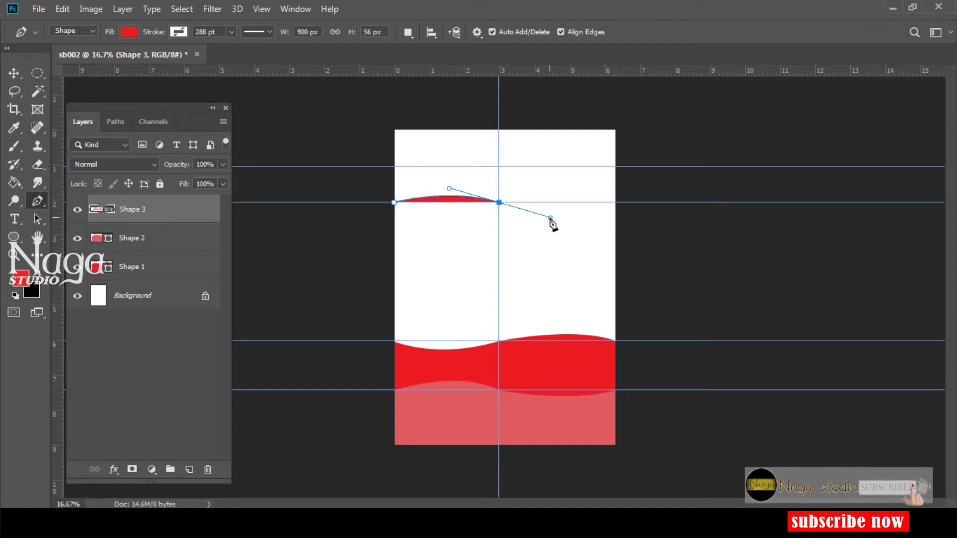
{"action": "left_click", "coordinate": [499, 202], "text": "alt"}
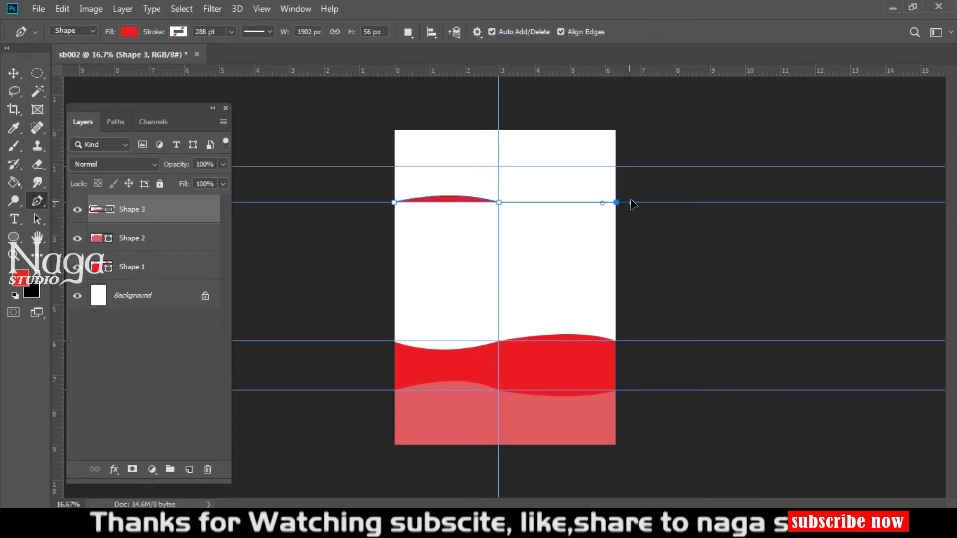
{"action": "left_click_drag", "start_coordinate": [616, 202], "coordinate": [659, 192]}
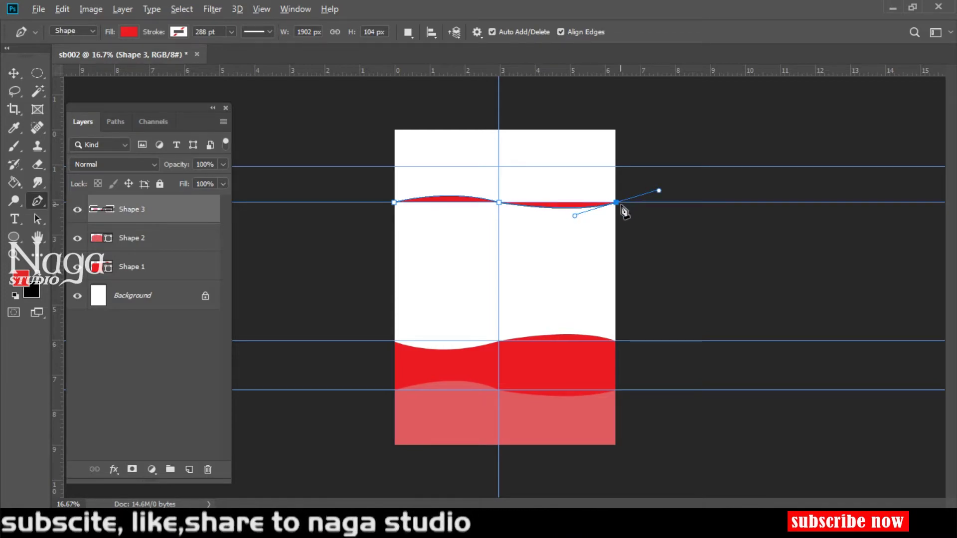
{"action": "left_click", "coordinate": [629, 125]}
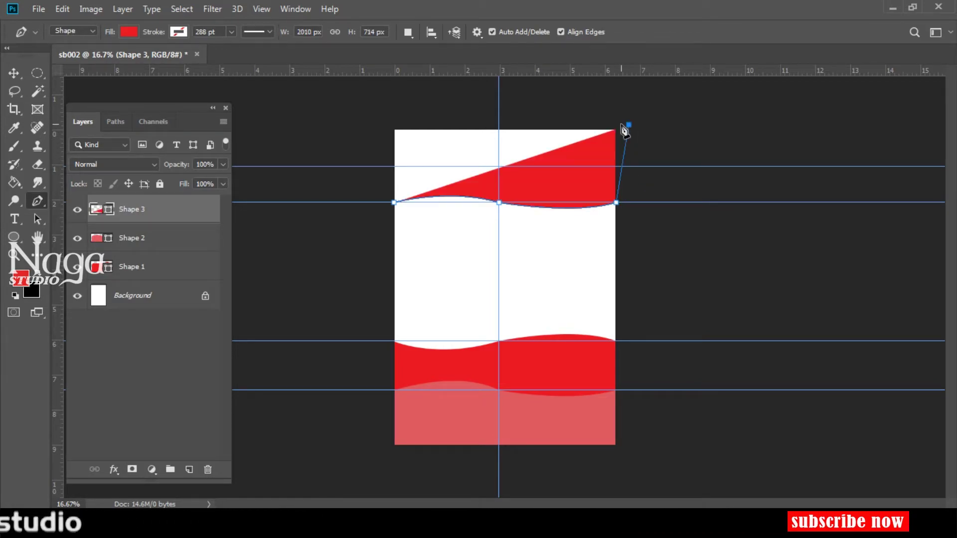
{"action": "left_click", "coordinate": [385, 119]}
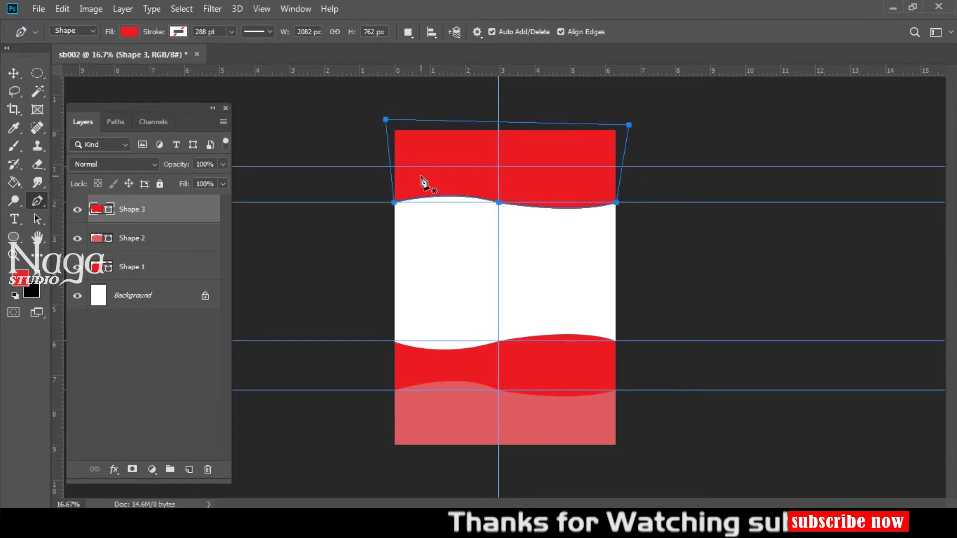
{"action": "key", "text": "Return"}
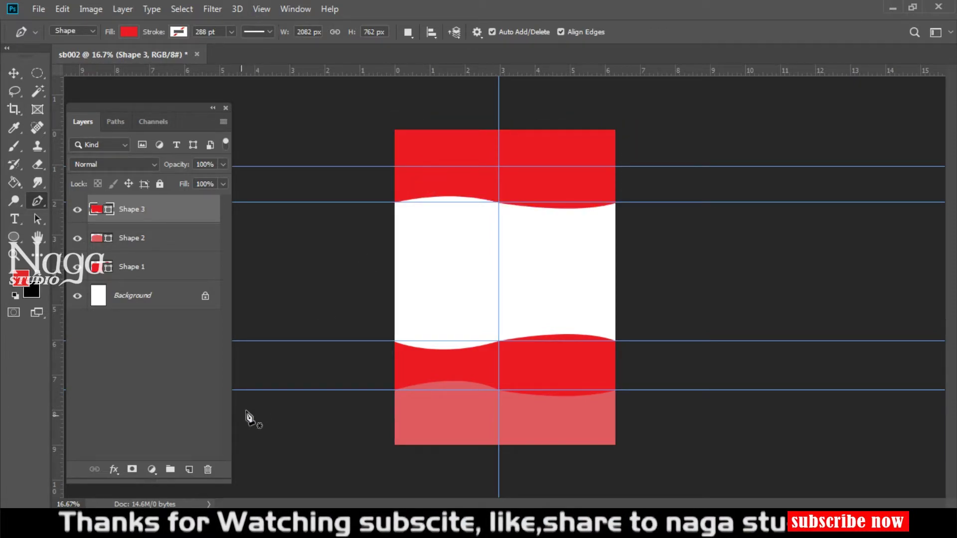
{"action": "left_click", "coordinate": [189, 470]}
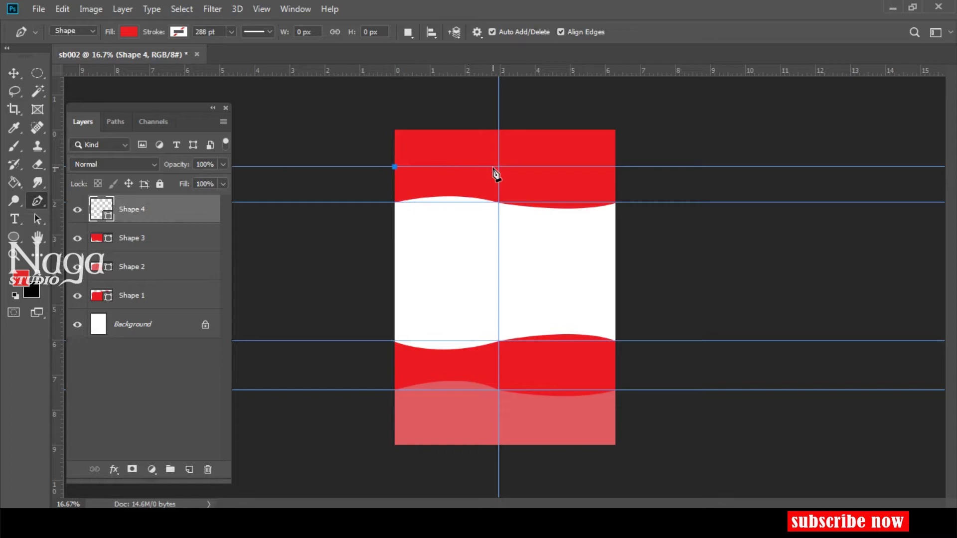
Step: Draw Shape 4 with a wavy lower edge along the upper guide, extending above the page
{"action": "left_click_drag", "start_coordinate": [499, 166], "coordinate": [536, 155]}
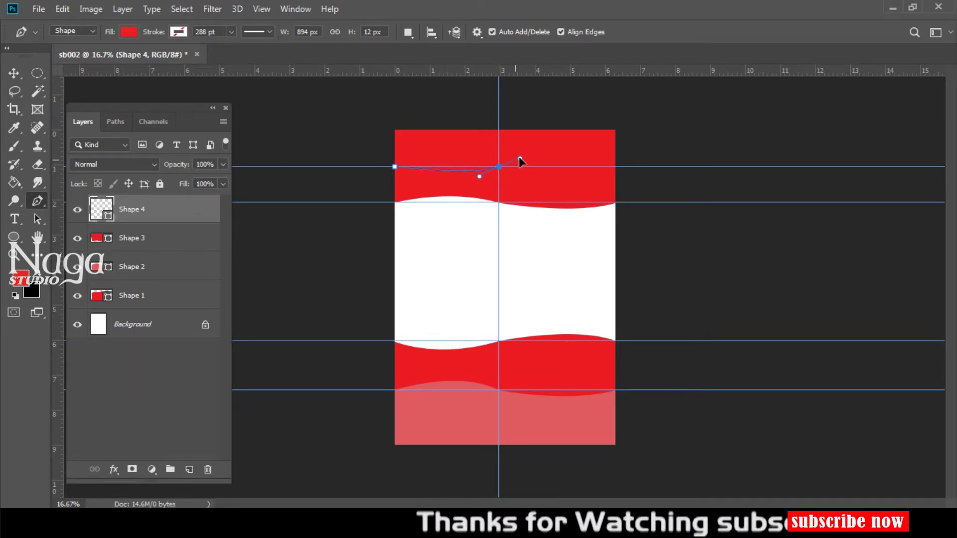
{"action": "left_click", "coordinate": [499, 166], "text": "alt"}
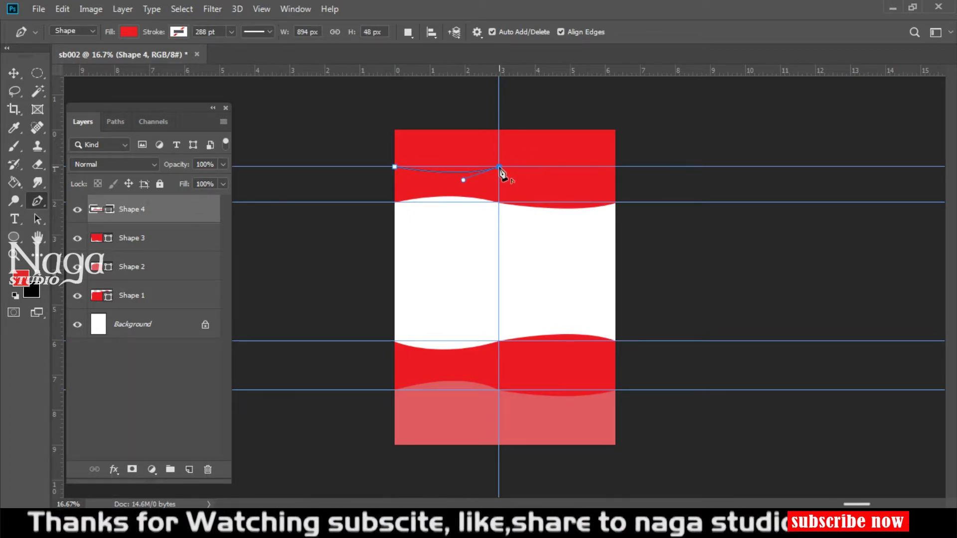
{"action": "left_click_drag", "start_coordinate": [615, 167], "coordinate": [641, 181]}
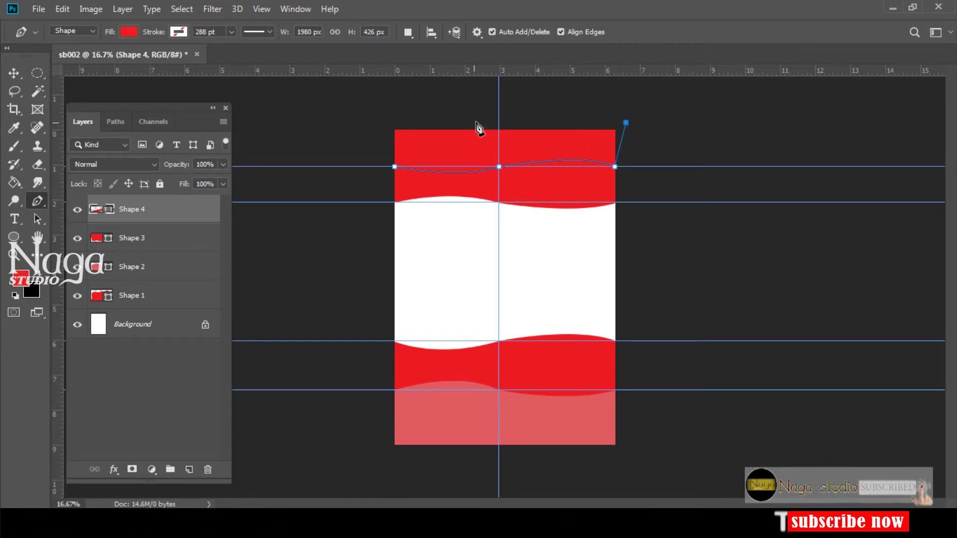
{"action": "left_click", "coordinate": [384, 118]}
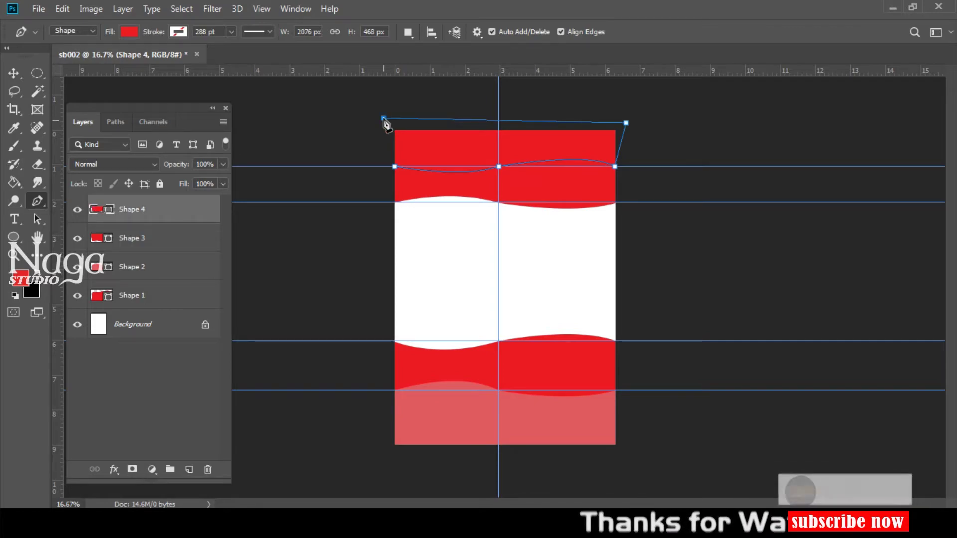
{"action": "left_click", "coordinate": [394, 167]}
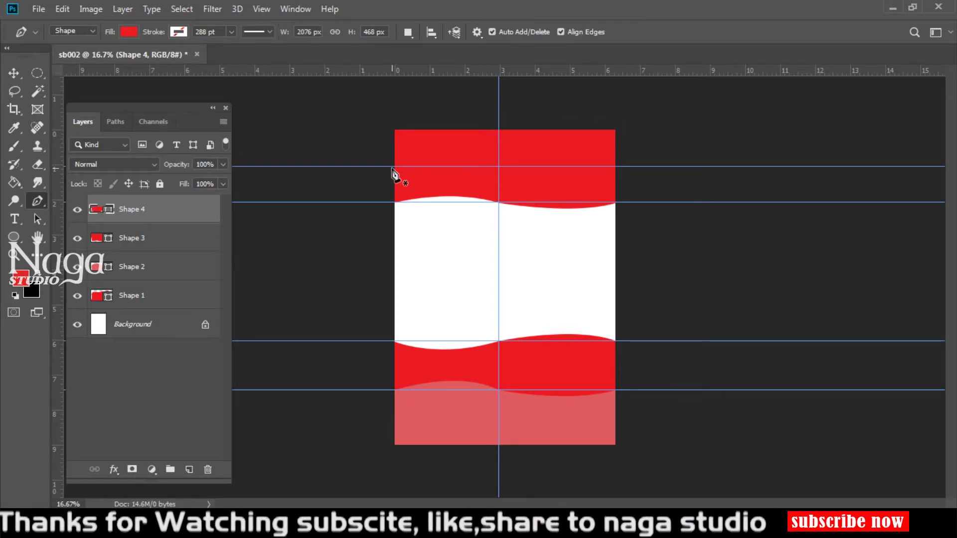
Step: Change Shape 4's fill to the lighter pink-red #e15b60
{"action": "double_click", "coordinate": [100, 208]}
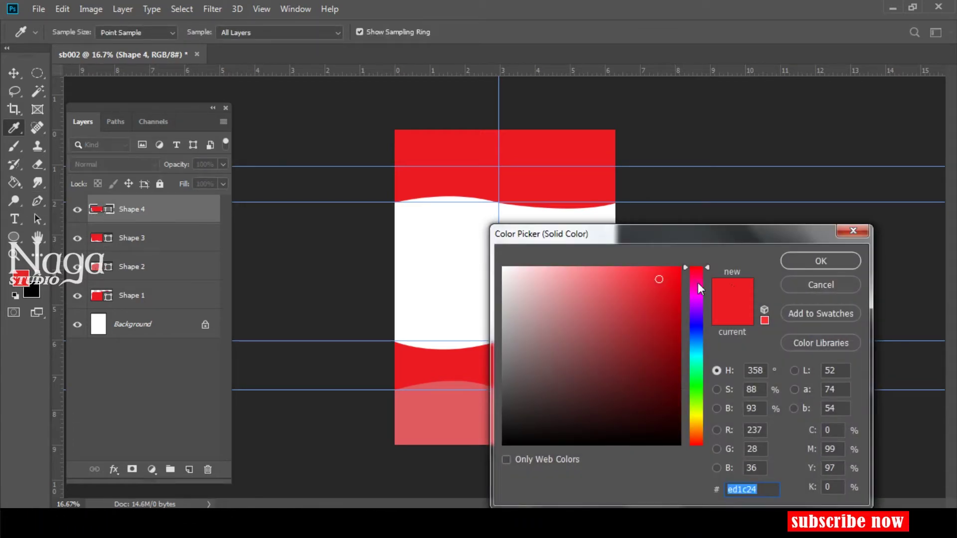
{"action": "left_click", "coordinate": [603, 285]}
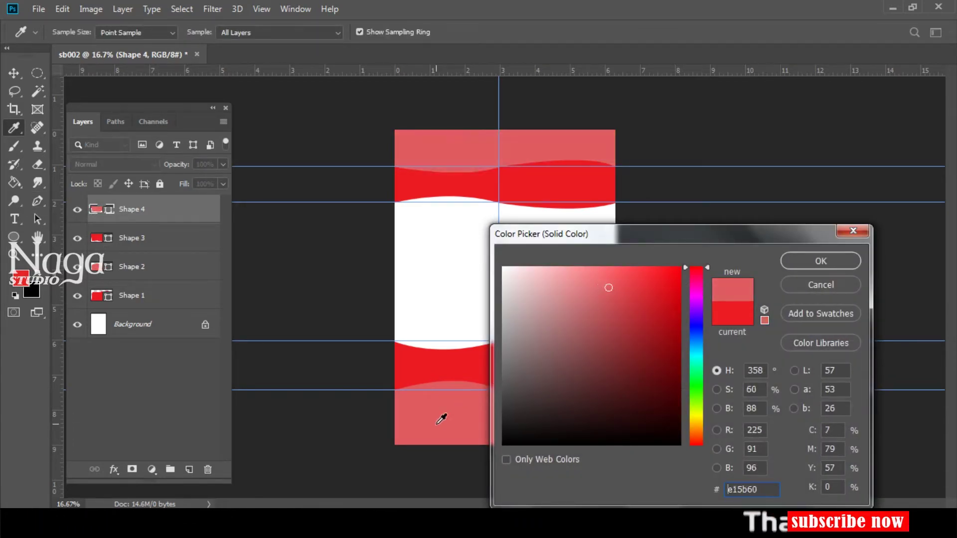
{"action": "left_click", "coordinate": [819, 262]}
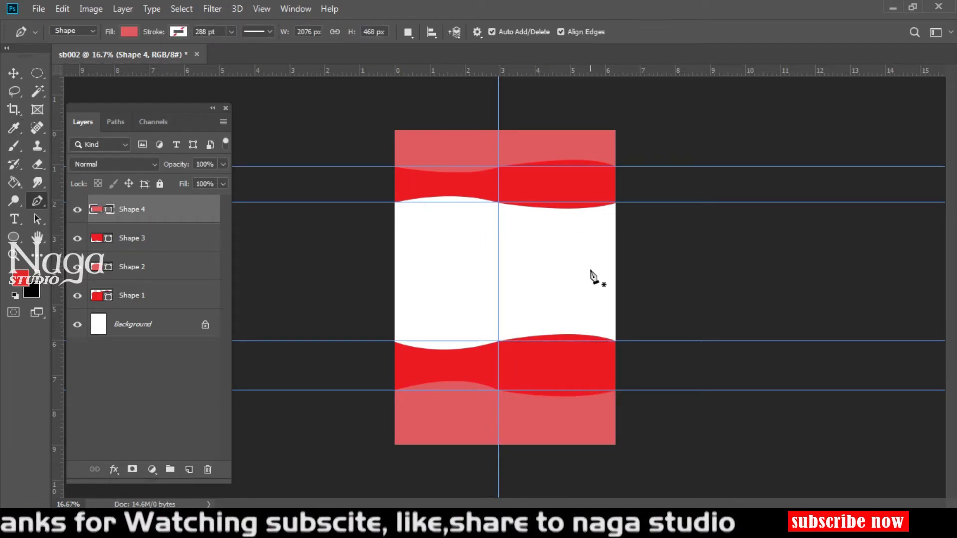
Step: Set the Type tool to blue text in Cooper Std Black
{"action": "key", "text": "t"}
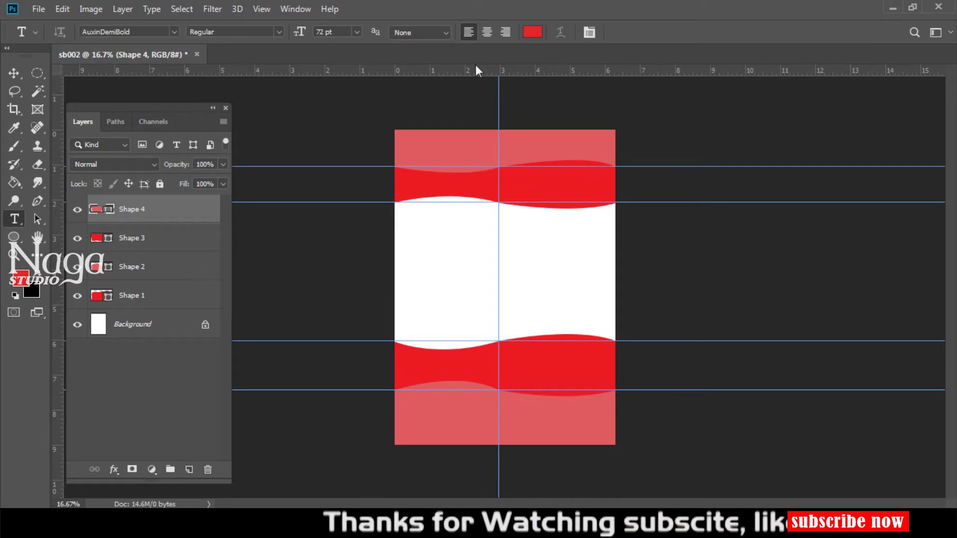
{"action": "left_click", "coordinate": [531, 33]}
{"action": "left_click", "coordinate": [697, 325]}
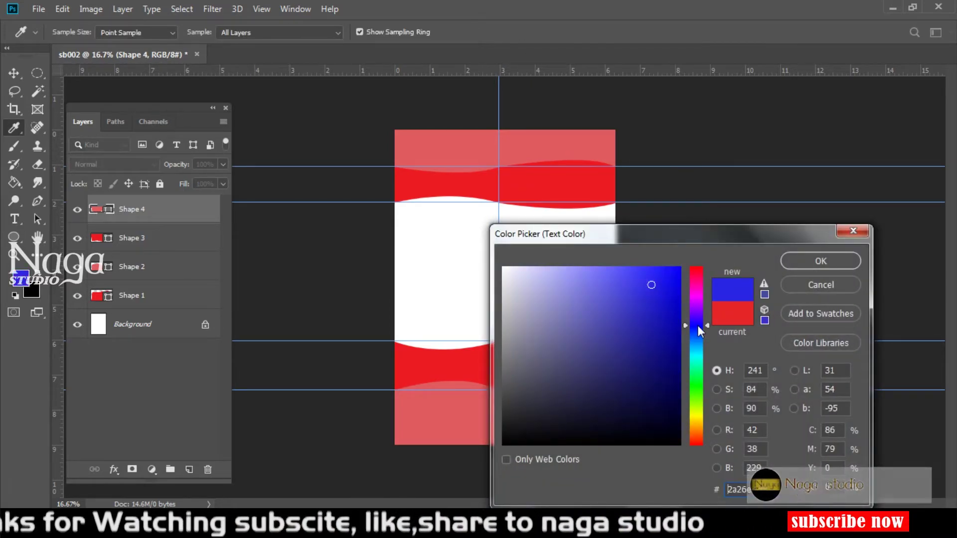
{"action": "left_click", "coordinate": [799, 264]}
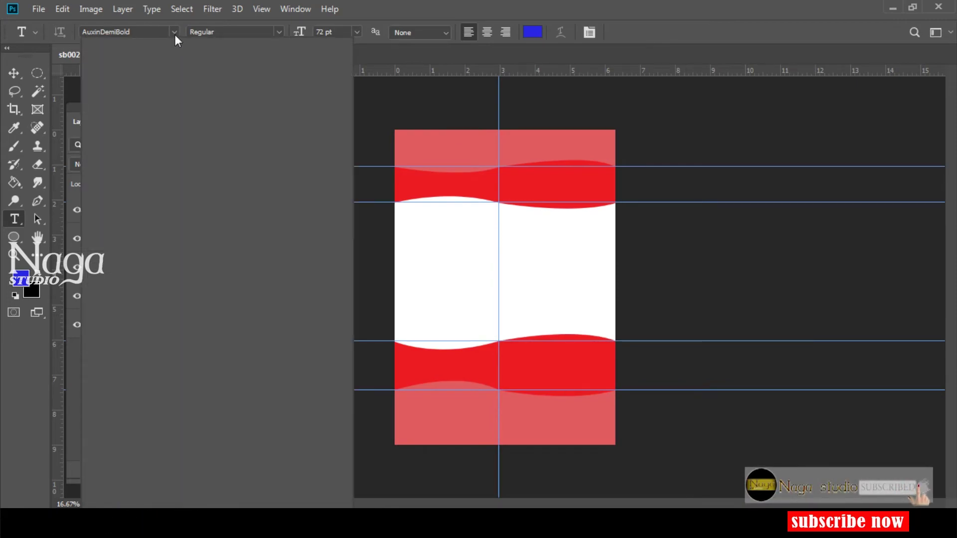
{"action": "left_click", "coordinate": [173, 31]}
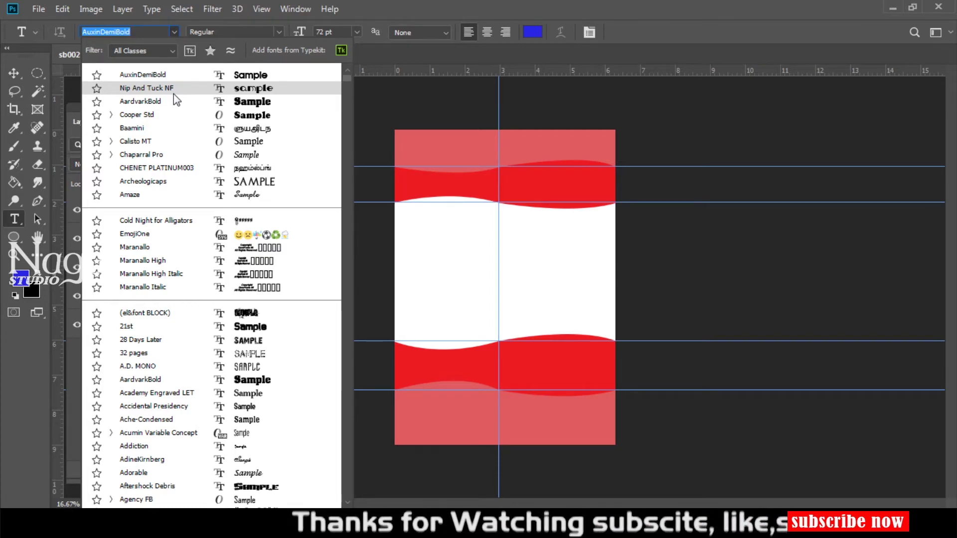
{"action": "left_click", "coordinate": [179, 114]}
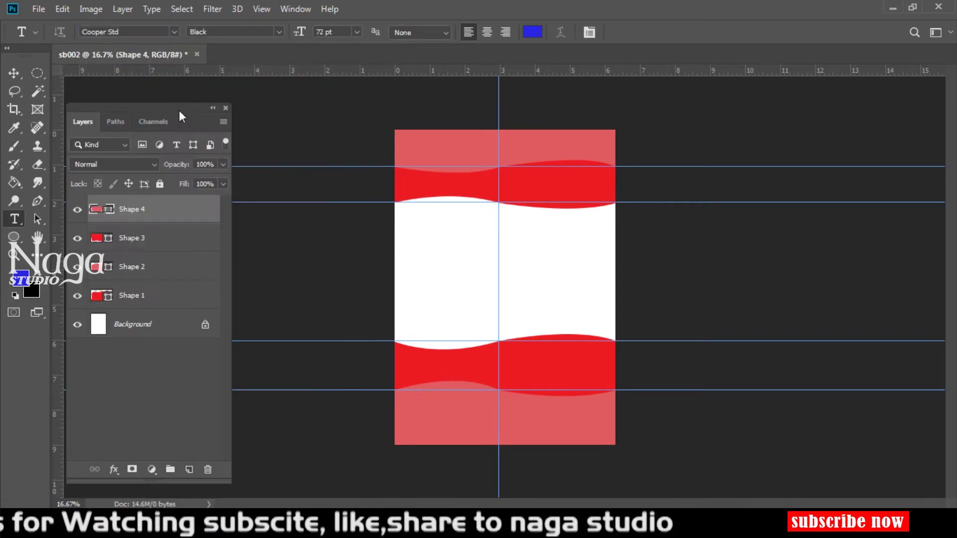
Step: Type 'on' in the white middle band and enlarge it to about 139.87 pt
{"action": "left_click", "coordinate": [451, 255]}
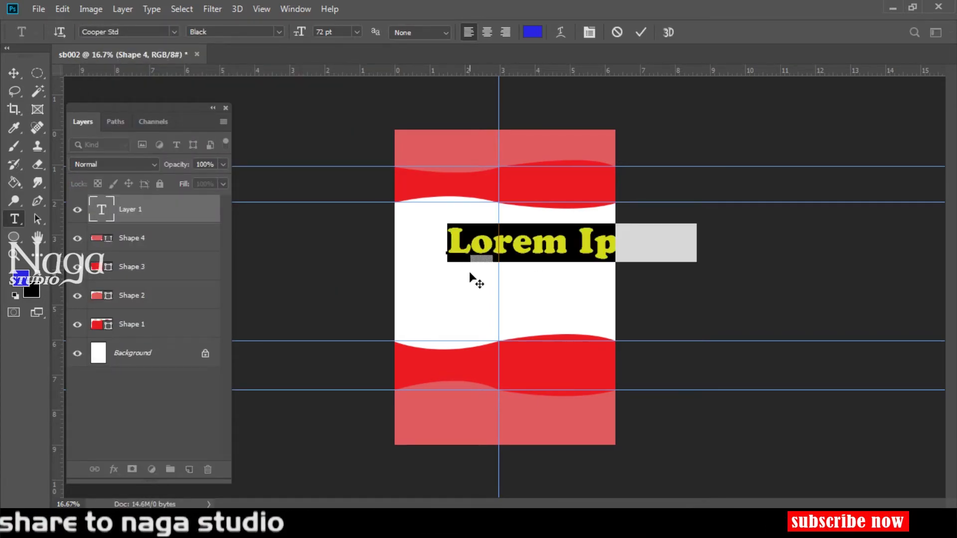
{"action": "type", "text": "on"}
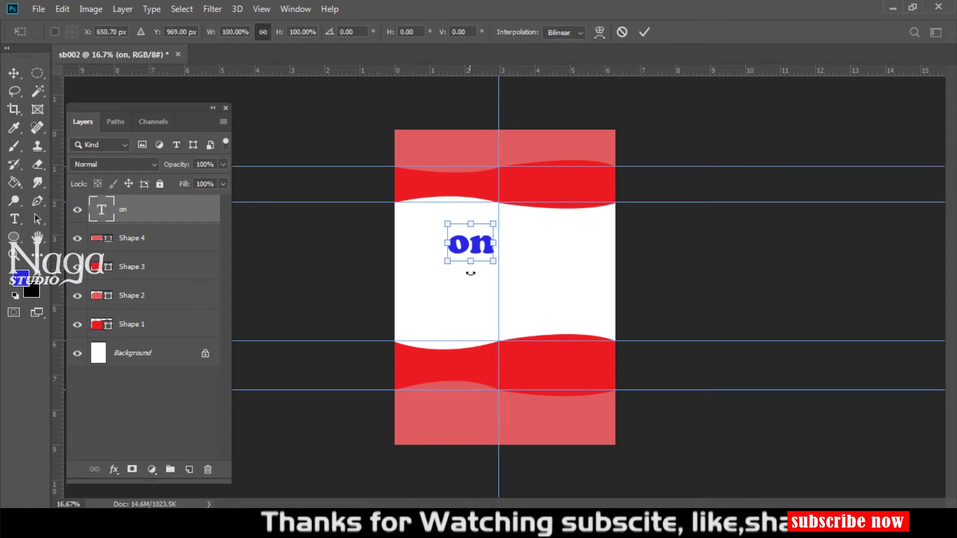
{"action": "left_click_drag", "start_coordinate": [447, 259], "coordinate": [413, 315]}
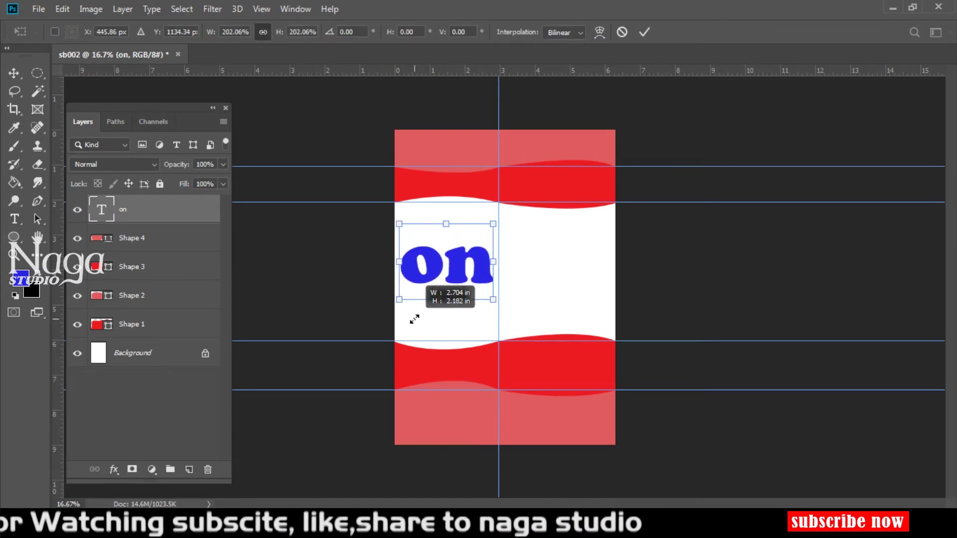
{"action": "key", "text": "Return"}
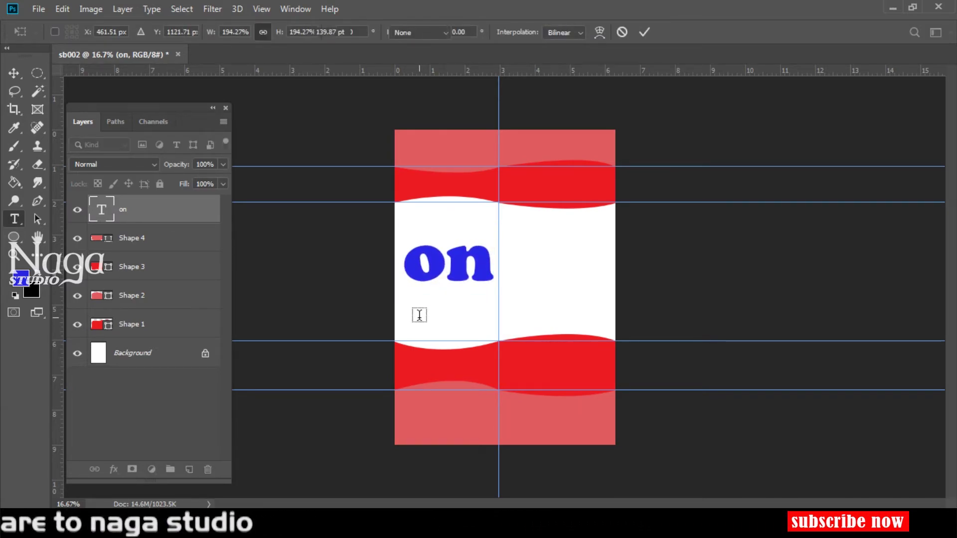
Step: Add the blue word 'mart' and position it tight beside 'on'
{"action": "left_click", "coordinate": [508, 253]}
{"action": "left_click", "coordinate": [533, 273]}
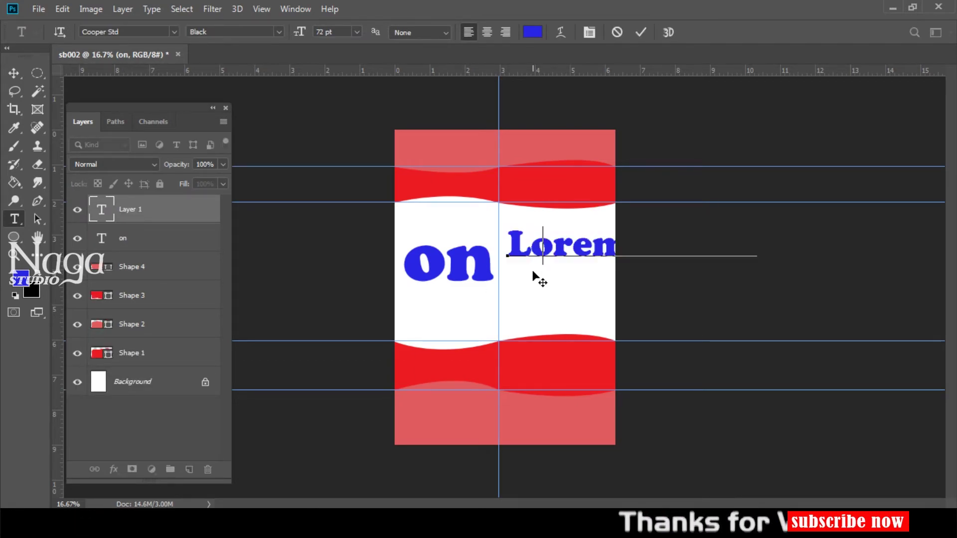
{"action": "type", "text": "mart"}
{"action": "key", "text": "ctrl+Return"}
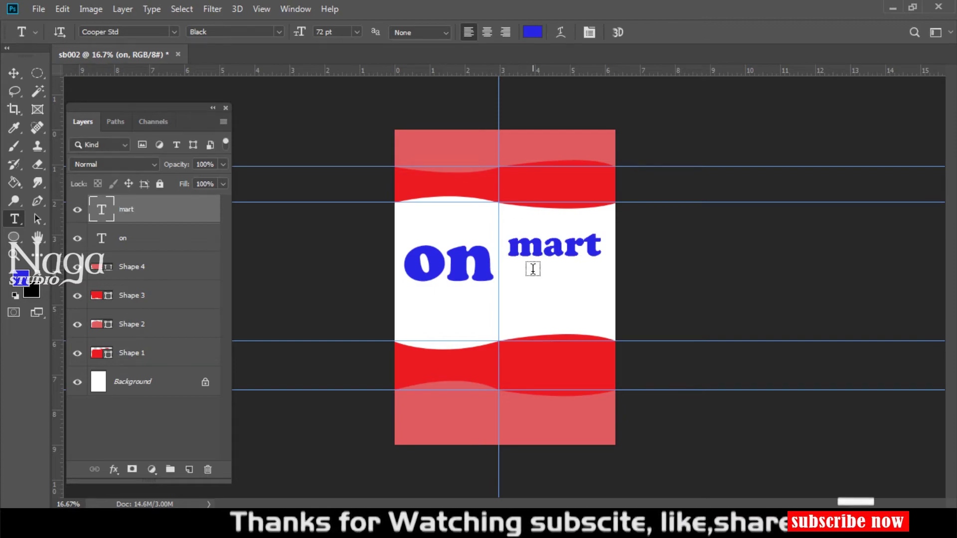
{"action": "key", "text": "v"}
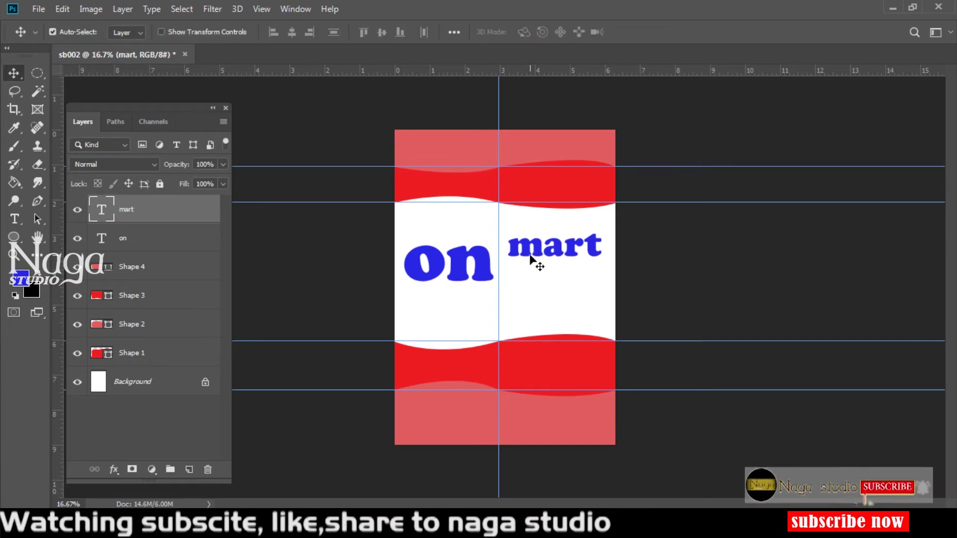
{"action": "right_click", "coordinate": [537, 252]}
{"action": "left_click", "coordinate": [549, 253]}
{"action": "left_click_drag", "start_coordinate": [519, 250], "coordinate": [528, 263]}
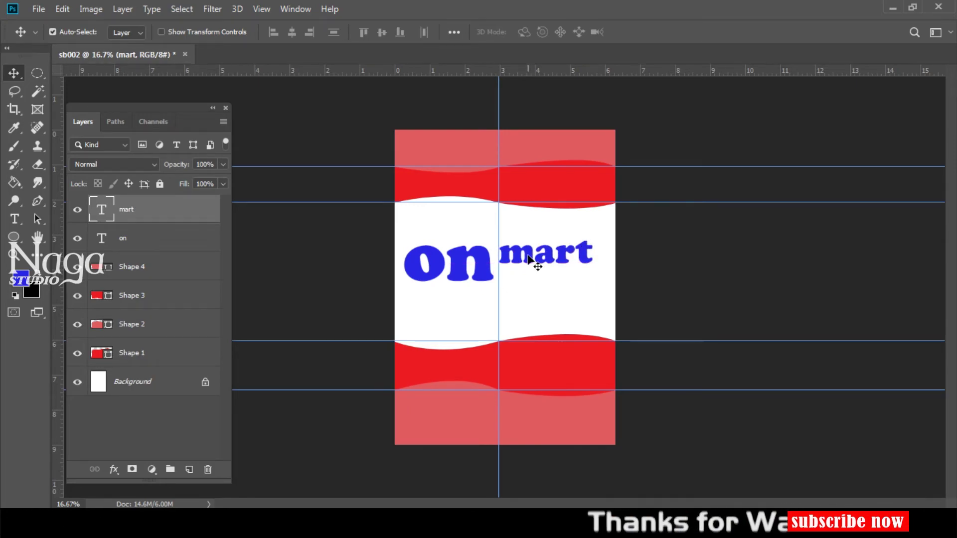
{"action": "mouse_move", "coordinate": [531, 260]}
{"action": "left_mouse_down"}
{"action": "mouse_move", "coordinate": [533, 278]}
{"action": "mouse_move", "coordinate": [529, 256]}
{"action": "left_mouse_up"}
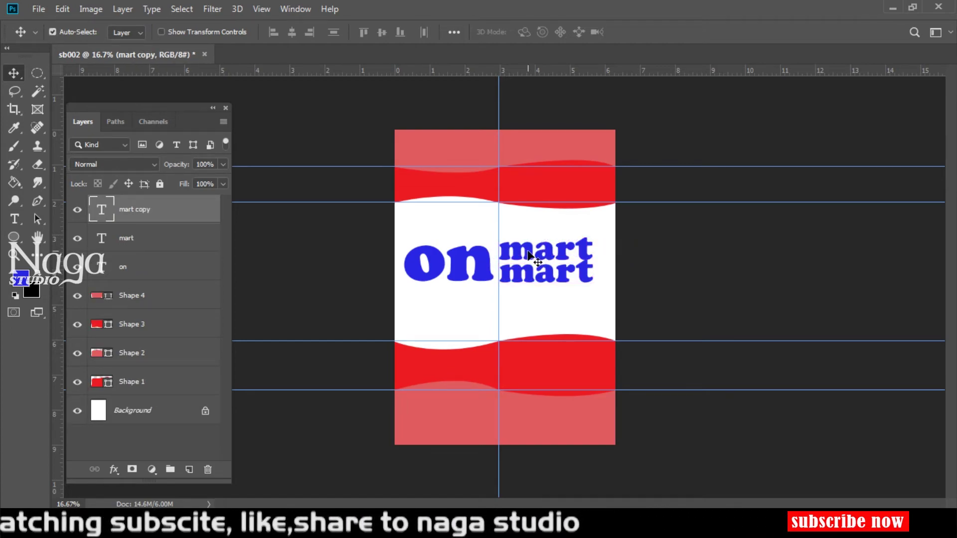
Step: Duplicate the 'mart' text layer and retype the upper copy as 'wold'
{"action": "key", "text": "t"}
{"action": "double_click", "coordinate": [528, 249]}
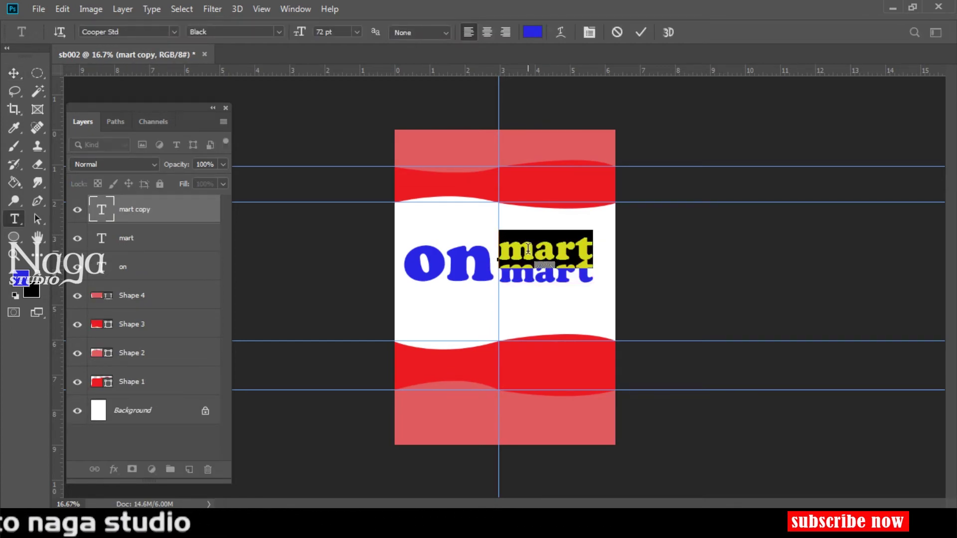
{"action": "type", "text": "wold"}
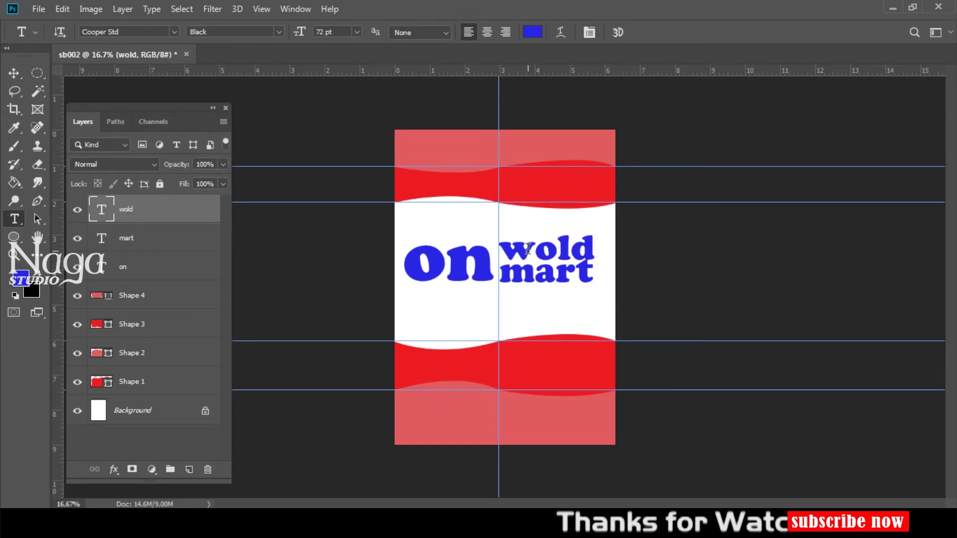
Step: Add a text layer in the bottom band reading 'mano bazaar, peraiyur'
{"action": "left_click", "coordinate": [427, 412]}
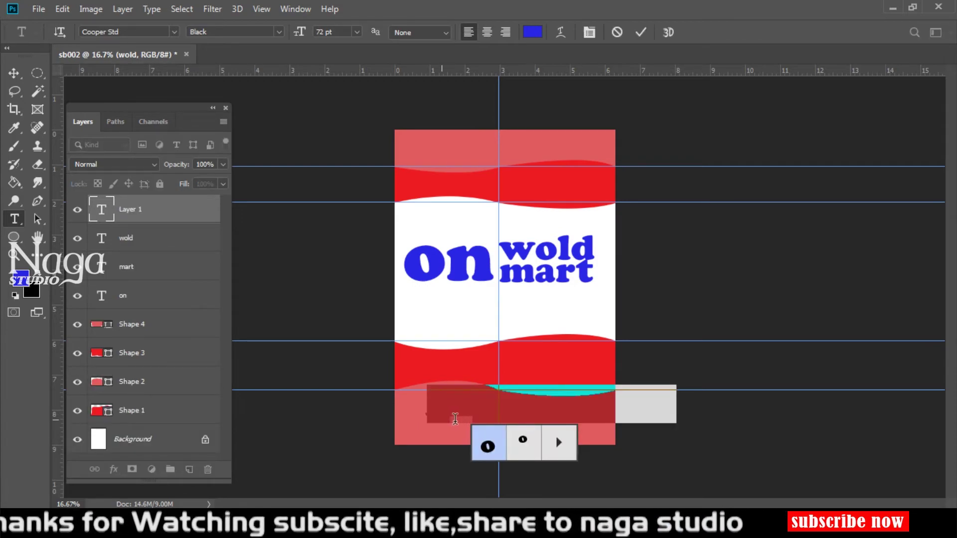
{"action": "left_click", "coordinate": [650, 389]}
{"action": "type", "text": "mano"}
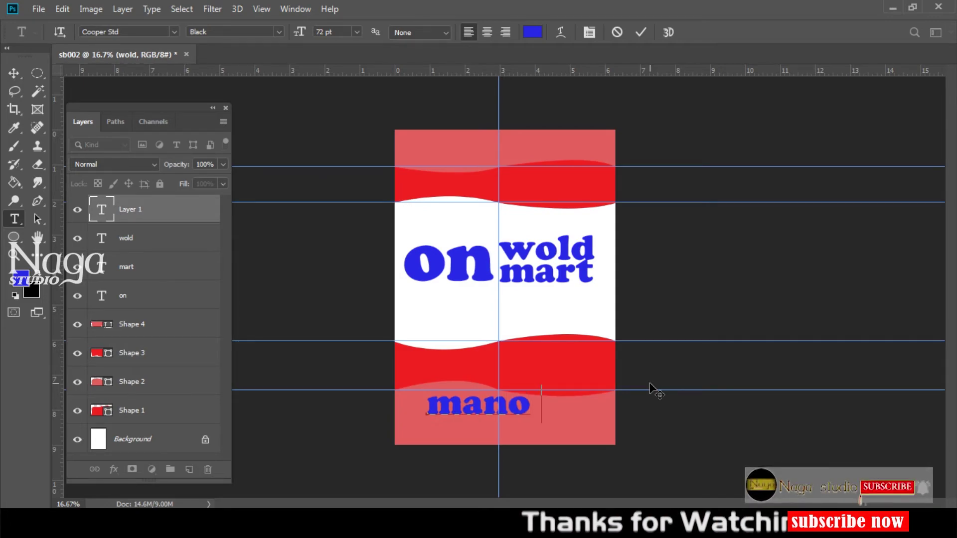
{"action": "type", "text": "baz"}
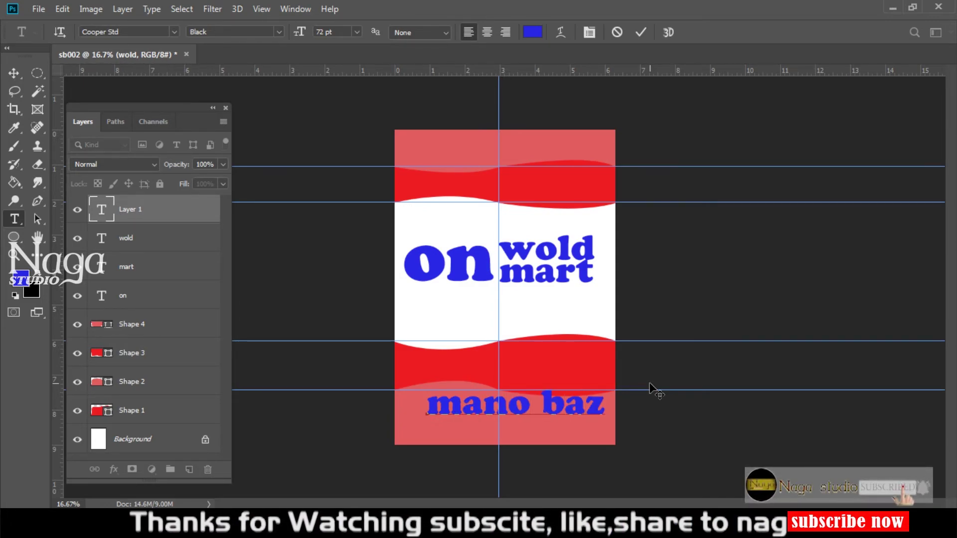
{"action": "type", "text": "a"}
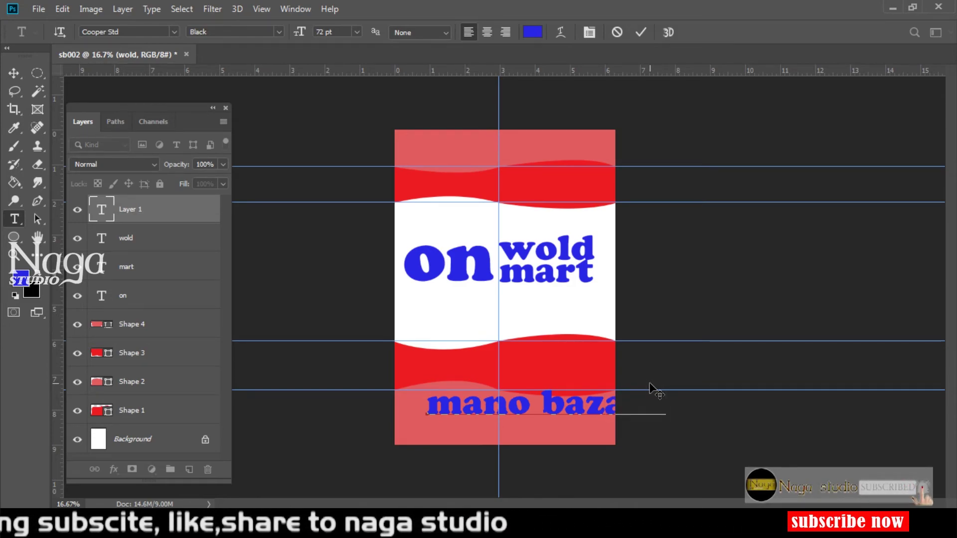
{"action": "type", "text": "r"}
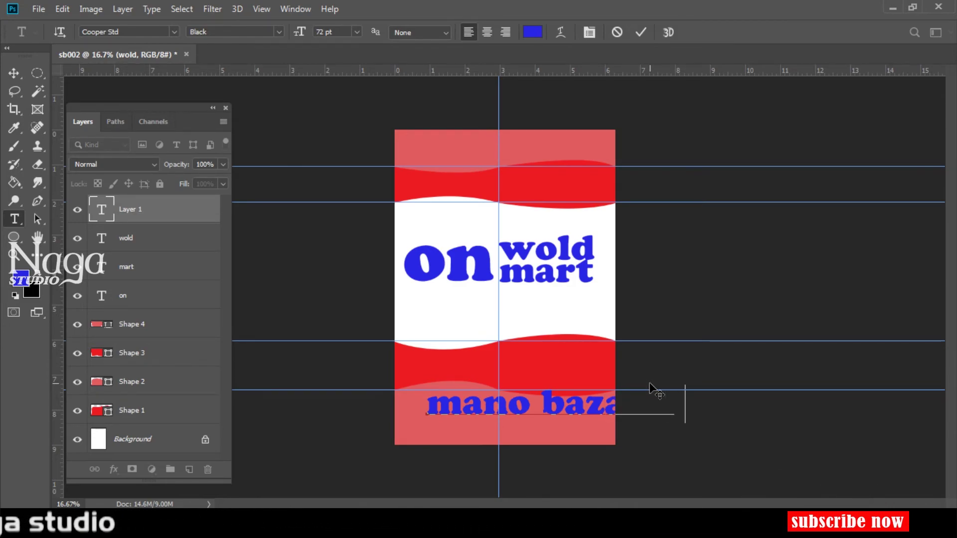
{"action": "type", "text": "r"}
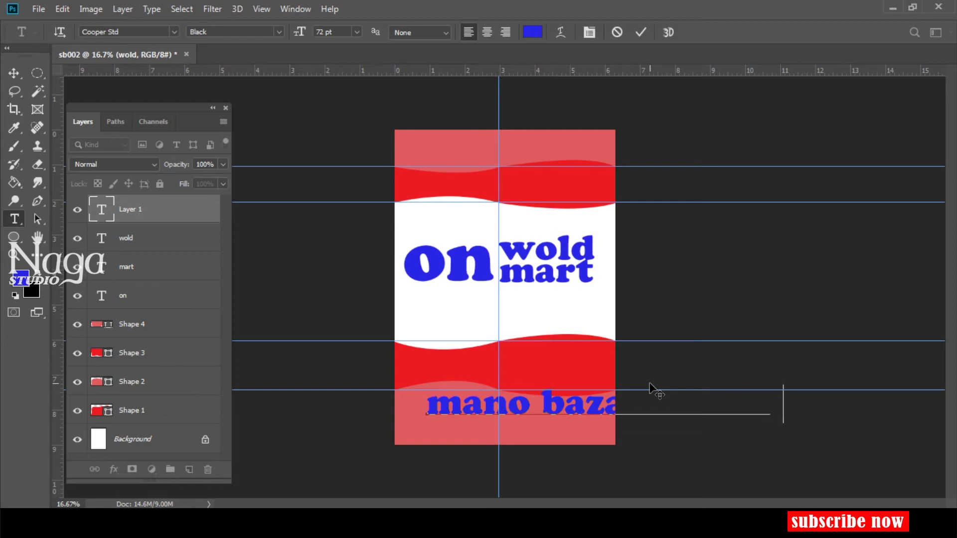
{"action": "type", "text": "ket"}
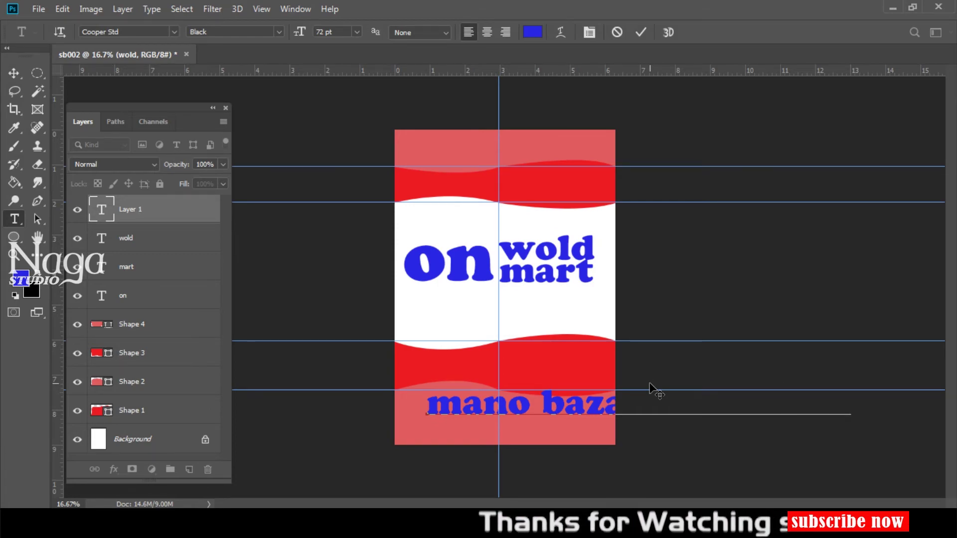
{"action": "key", "text": "ctrl+Return"}
Step: Scale the address text down to about 51% and centre it in the bottom band
{"action": "key", "text": "ctrl+t"}
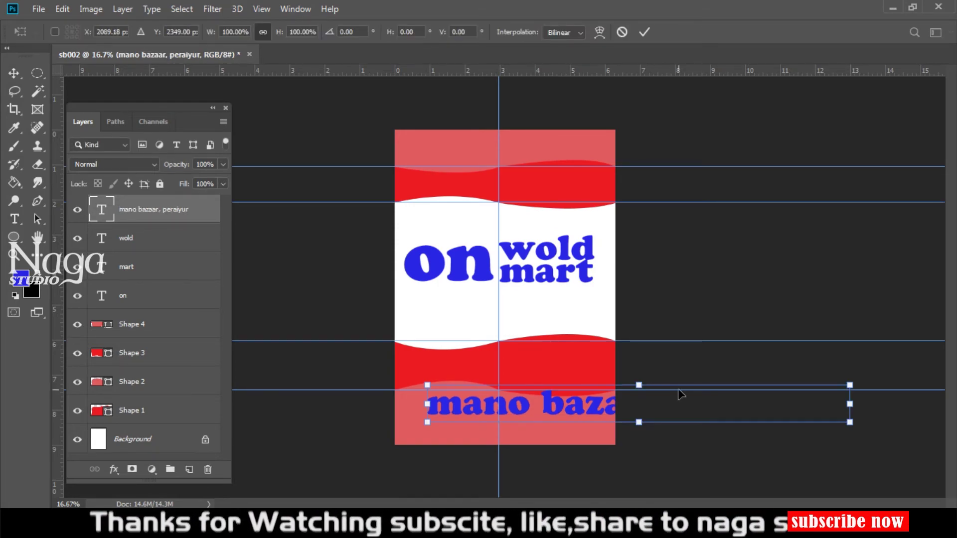
{"action": "left_click_drag", "start_coordinate": [850, 385], "coordinate": [644, 403]}
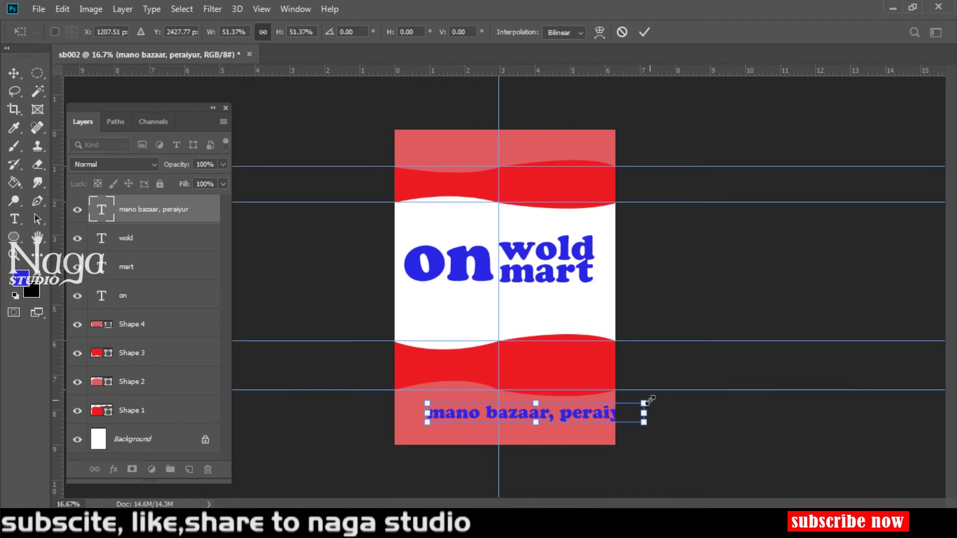
{"action": "left_click_drag", "start_coordinate": [574, 413], "coordinate": [545, 414]}
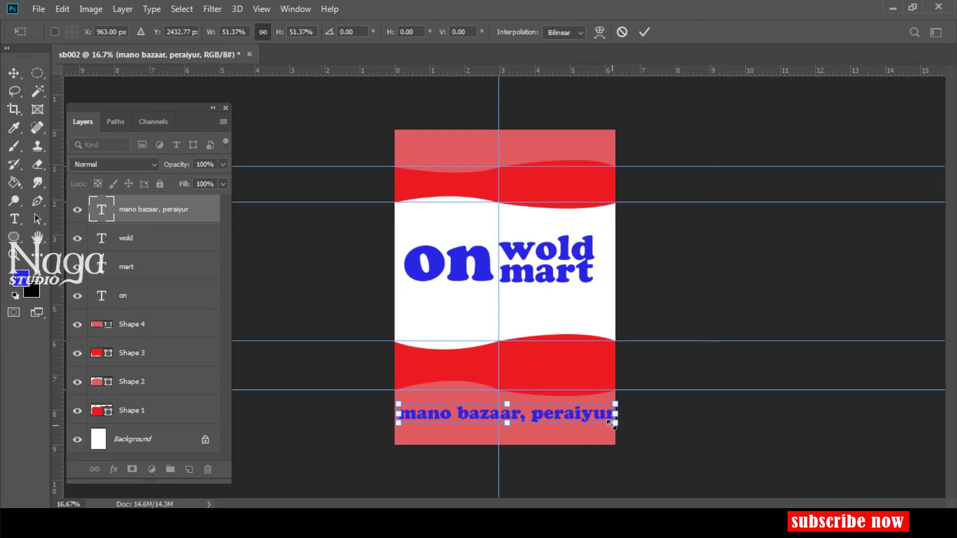
{"action": "key", "text": "Return"}
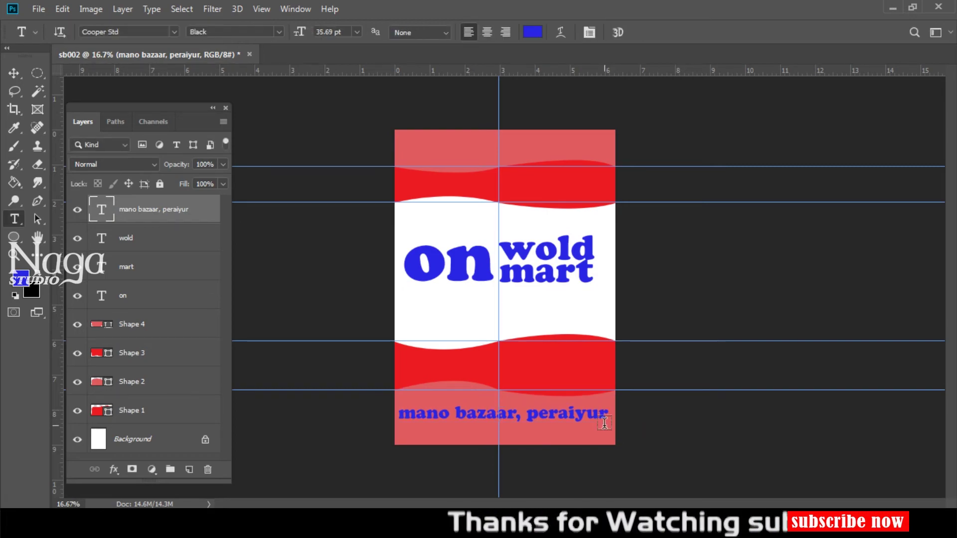